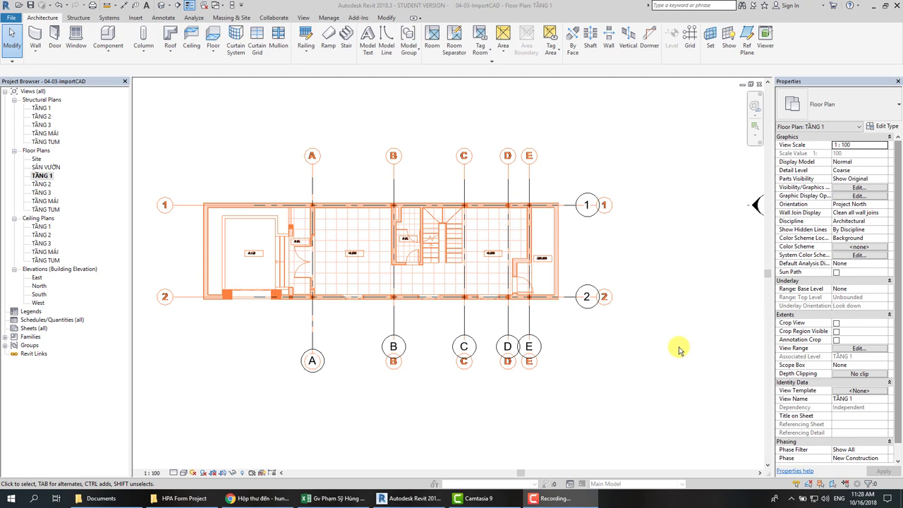
Extend grid 1's right end past the imported CAD bubble.
click(577, 167)
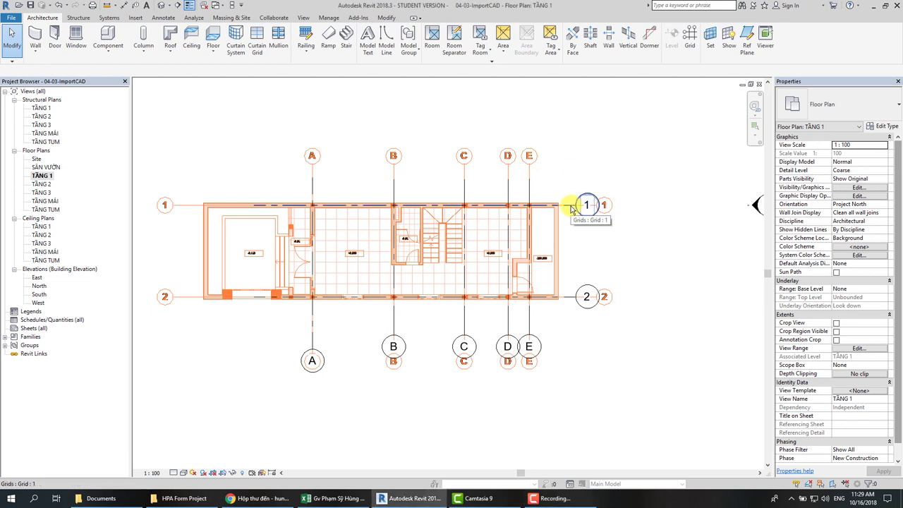
click(570, 206)
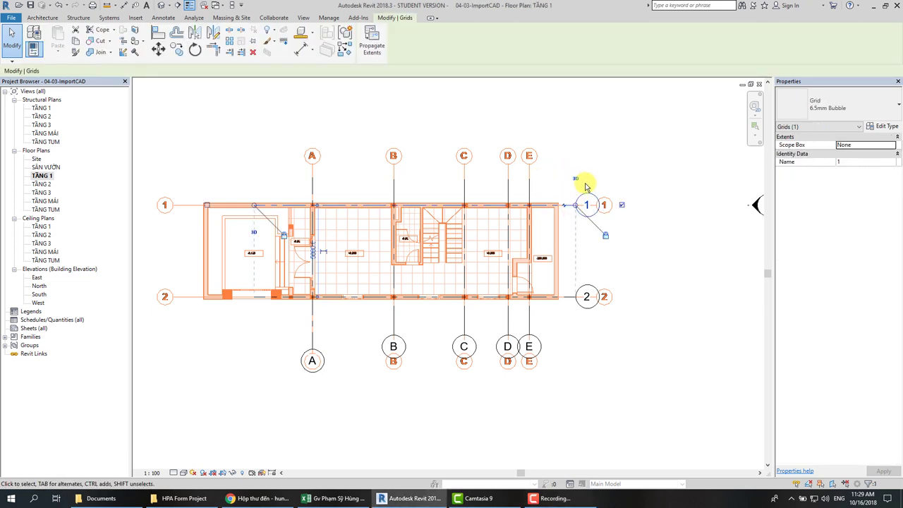
scroll(589, 201, up, 1)
scroll(592, 255, up, 1)
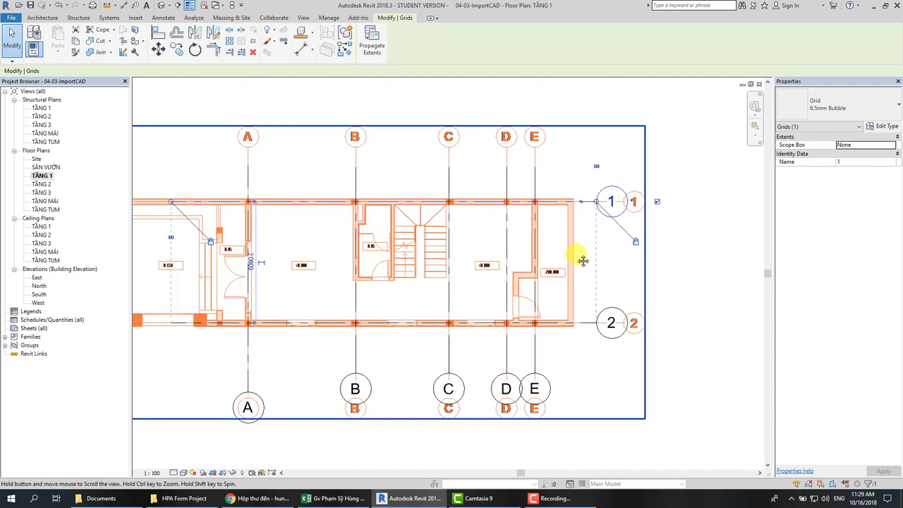
scroll(582, 261, down, 1)
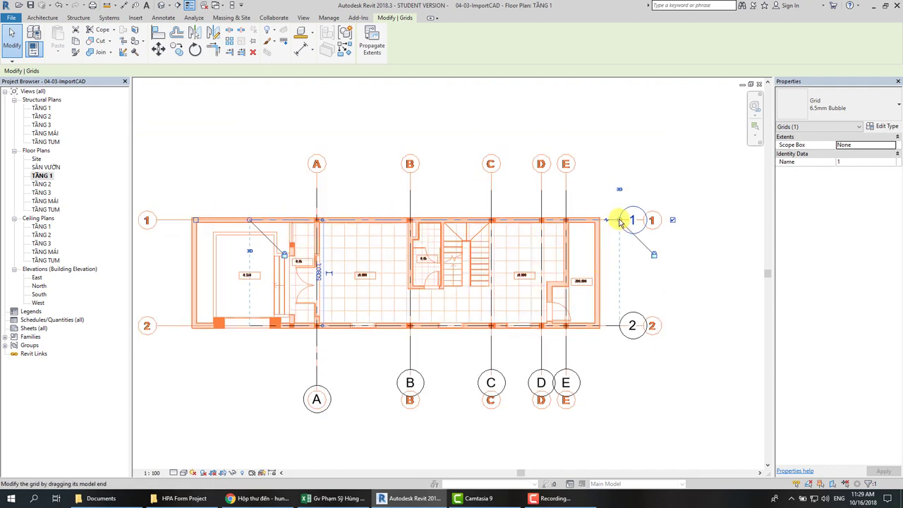
scroll(619, 223, up, 1)
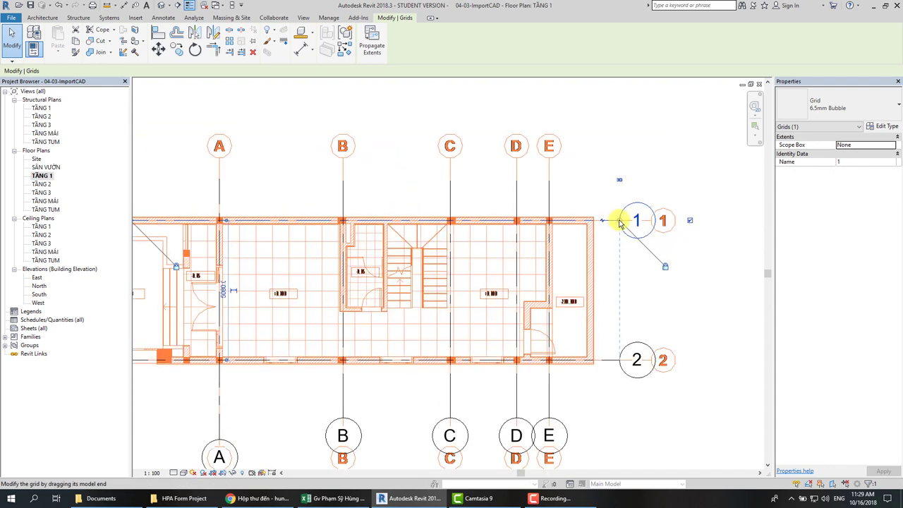
mouse_move(621, 222)
mouse_down()
mouse_move(693, 225)
mouse_move(668, 227)
mouse_up()
scroll(649, 220, down, 2)
scroll(675, 226, up, 1)
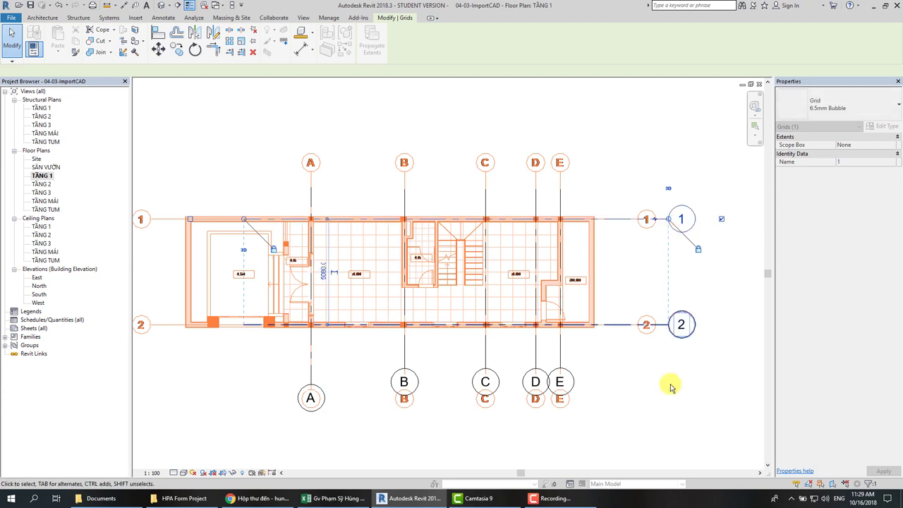
click(670, 395)
Lower the bottom bubbles of grids C, E and A into one row with B and D.
middle_drag(528, 378, 564, 318)
click(521, 309)
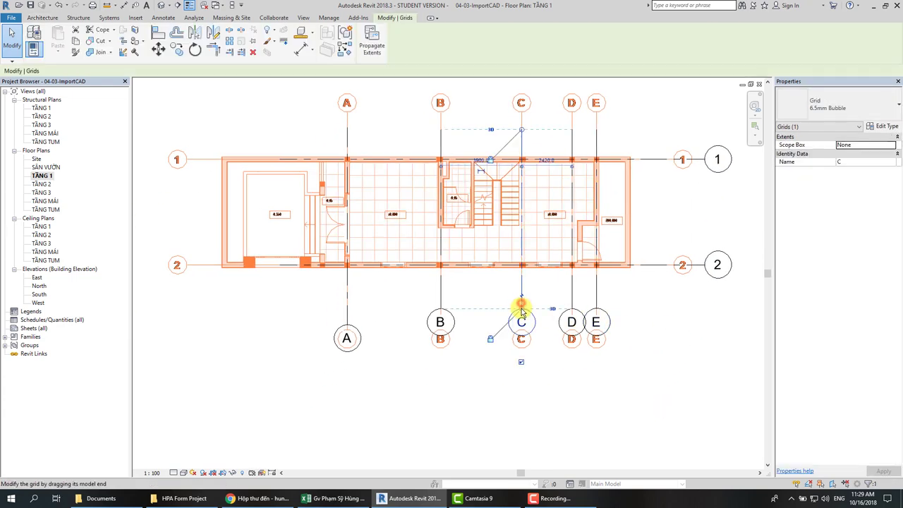
drag(520, 309, 521, 348)
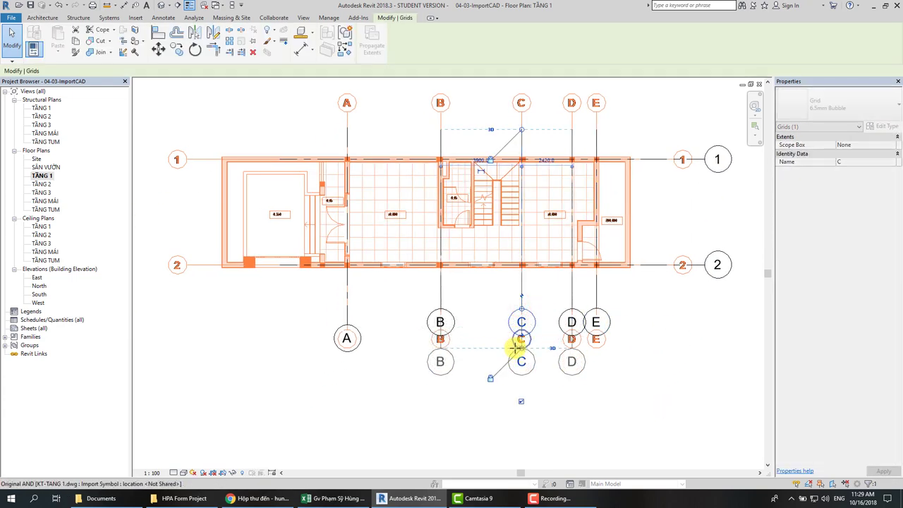
click(595, 297)
drag(596, 309, 596, 368)
click(637, 346)
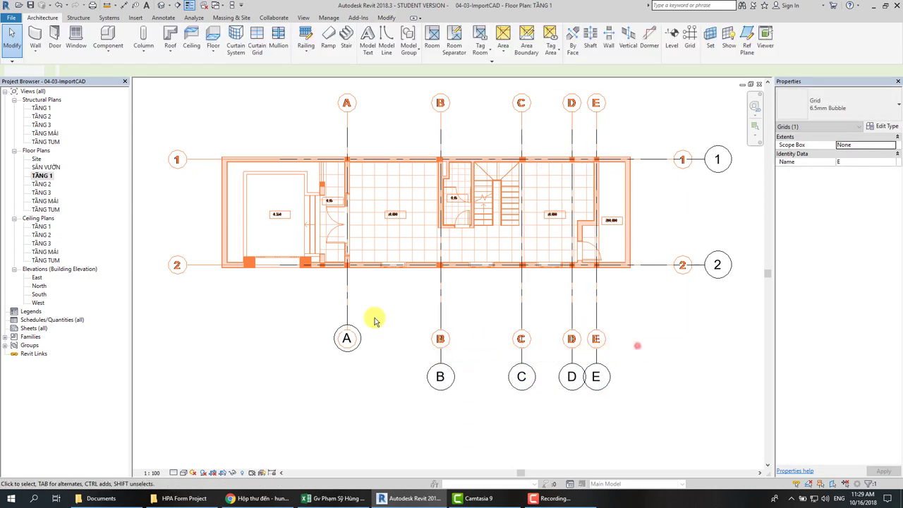
click(346, 305)
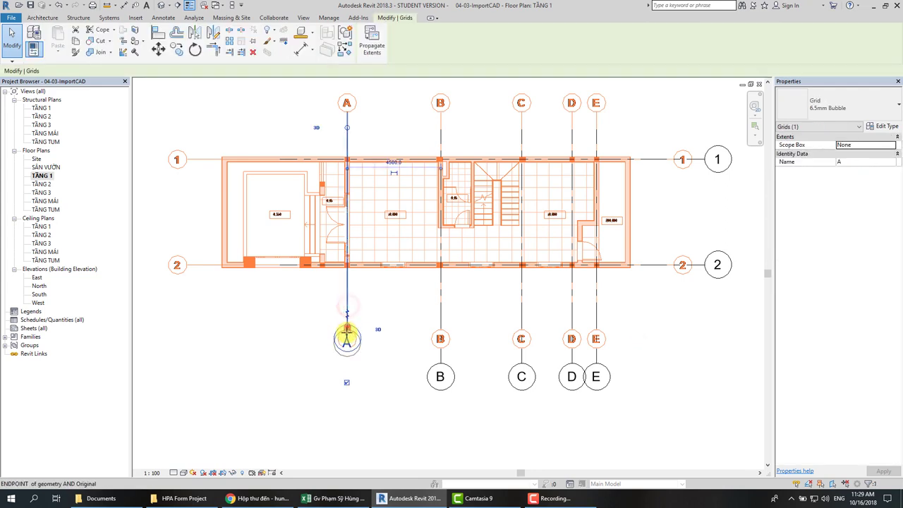
drag(346, 337, 342, 362)
click(268, 340)
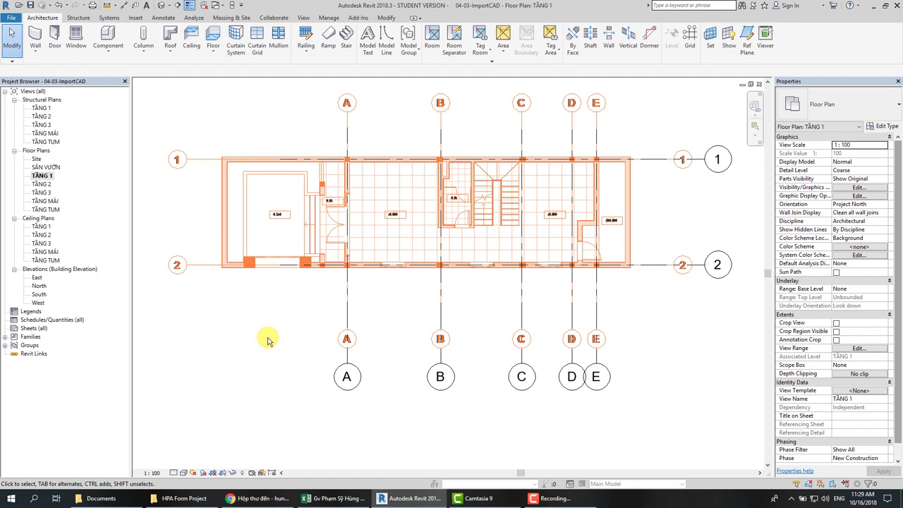
Add an elbow to grid E's lower bubble and shift it right, clear of bubble D.
shift+scroll(403, 248, right, 2)
shift+scroll(512, 258, right, 2)
shift+scroll(524, 322, right, 2)
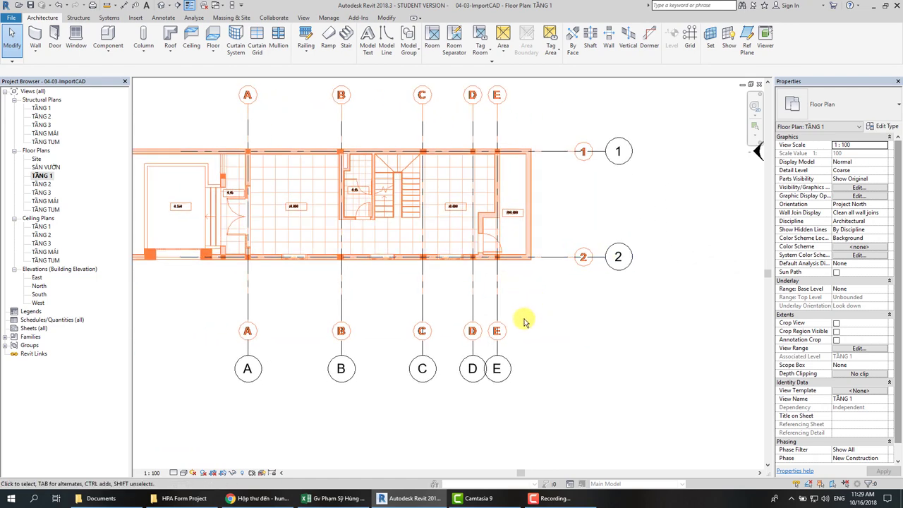
scroll(525, 321, up, 1)
scroll(519, 321, up, 2)
click(519, 330)
scroll(520, 335, up, 1)
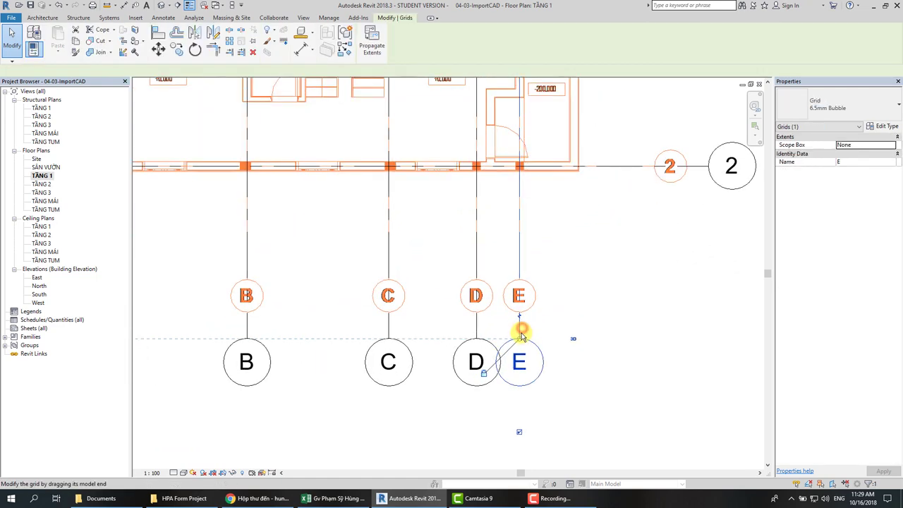
scroll(522, 336, up, 1)
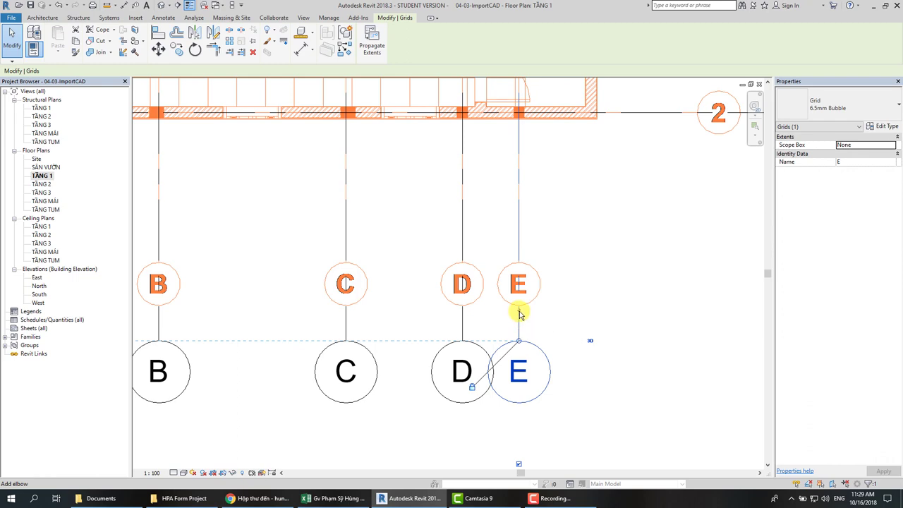
click(519, 313)
drag(488, 311, 559, 313)
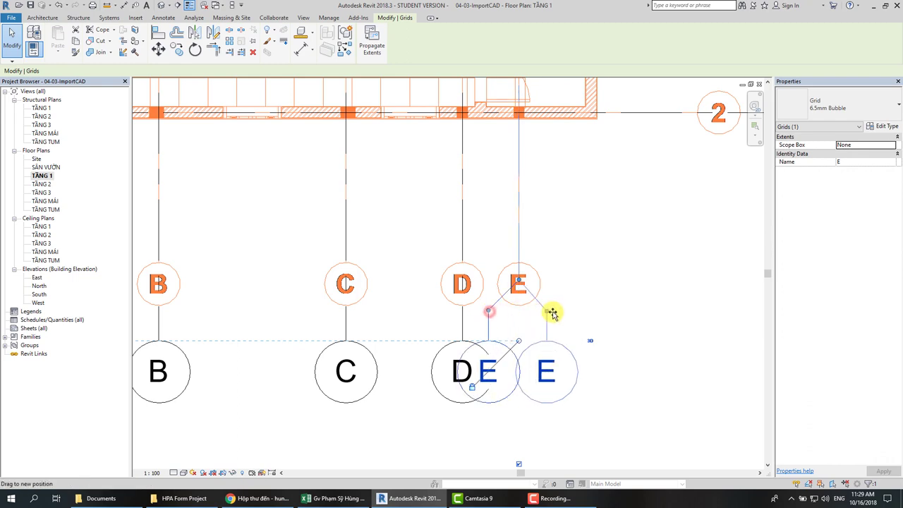
click(675, 356)
Select grid 1.
scroll(571, 317, down, 3)
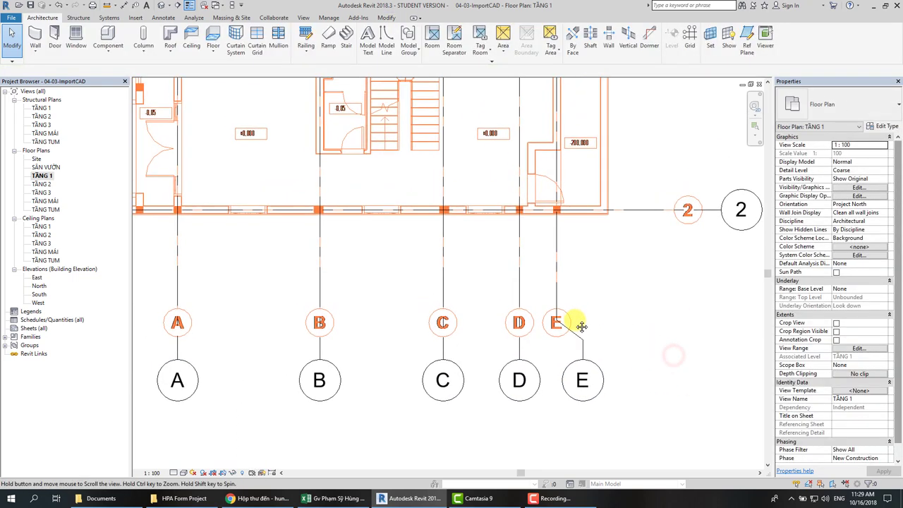
scroll(550, 328, down, 2)
scroll(423, 342, up, 2)
scroll(487, 332, down, 2)
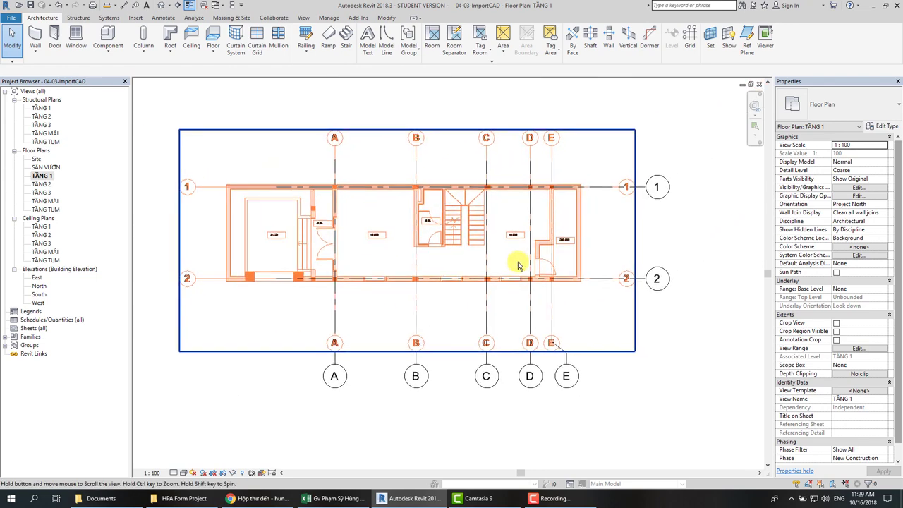
click(640, 188)
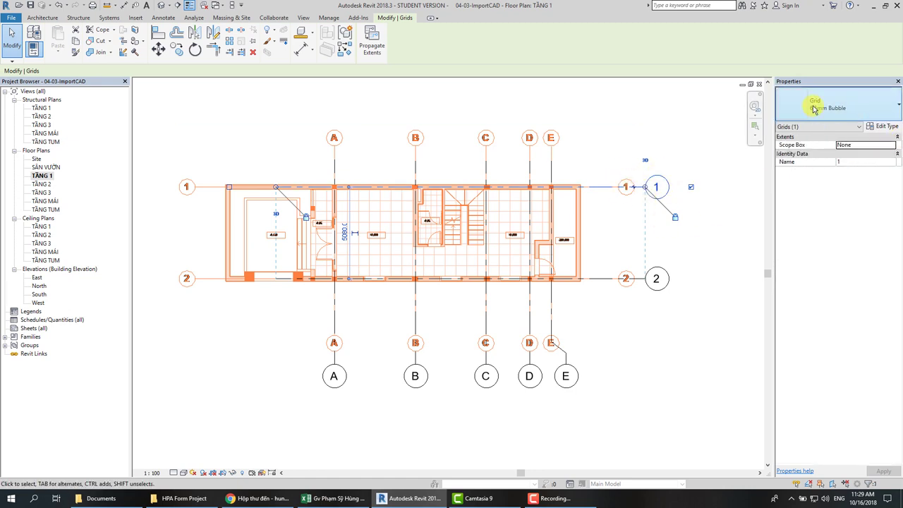
Rename grid type 6.5mm Bubble to HPA-Grid in Type Properties, then move the dialog aside.
click(890, 127)
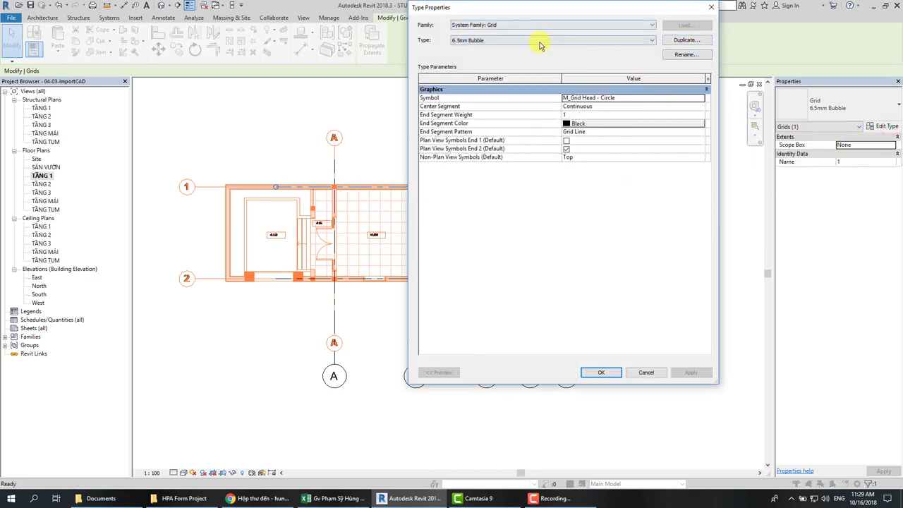
click(684, 55)
text(HPA-Grid)
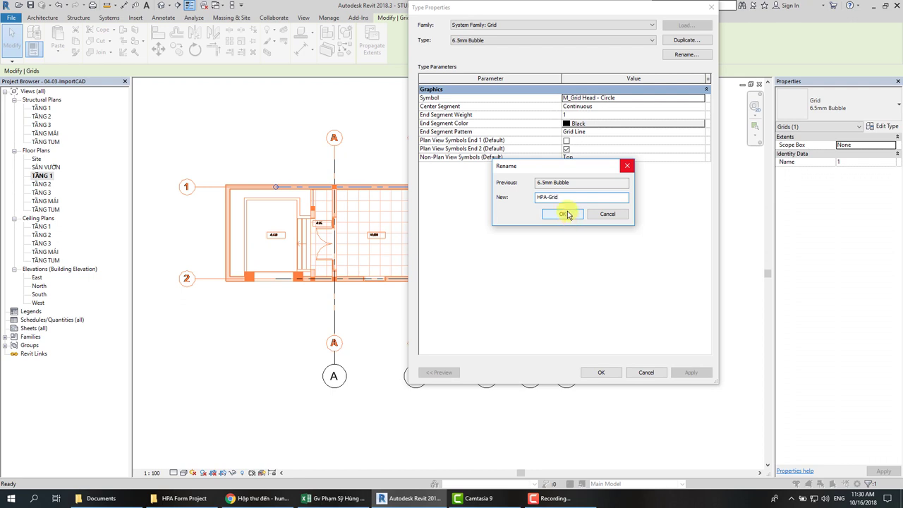
click(562, 214)
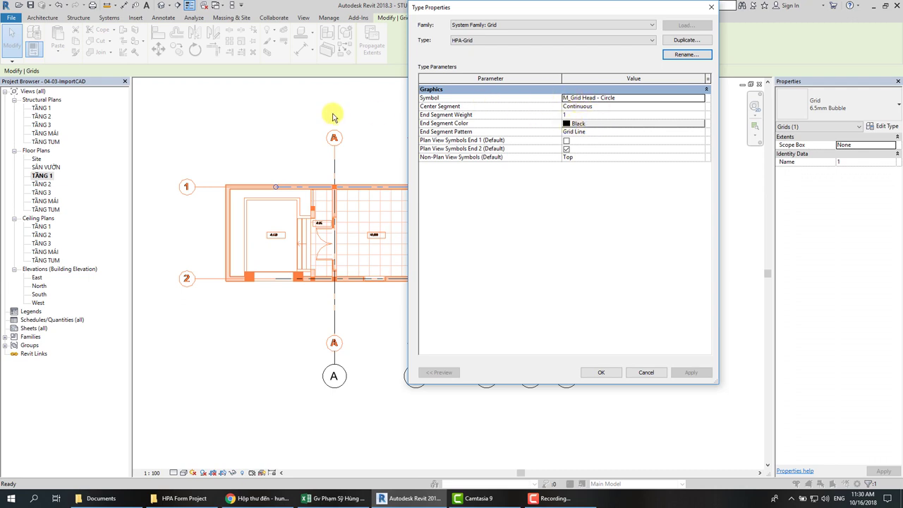
drag(493, 9, 632, 42)
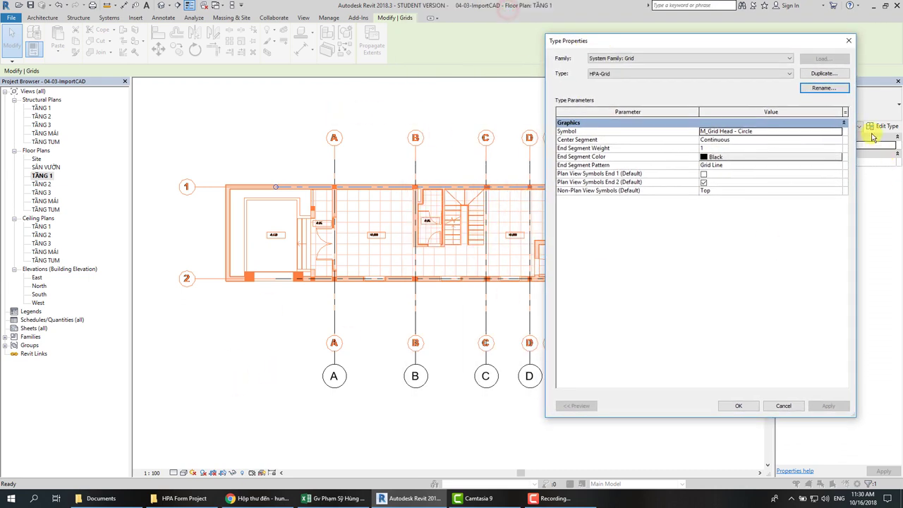
Set the end segment colour to dark red, RGB 128-000-000.
click(754, 155)
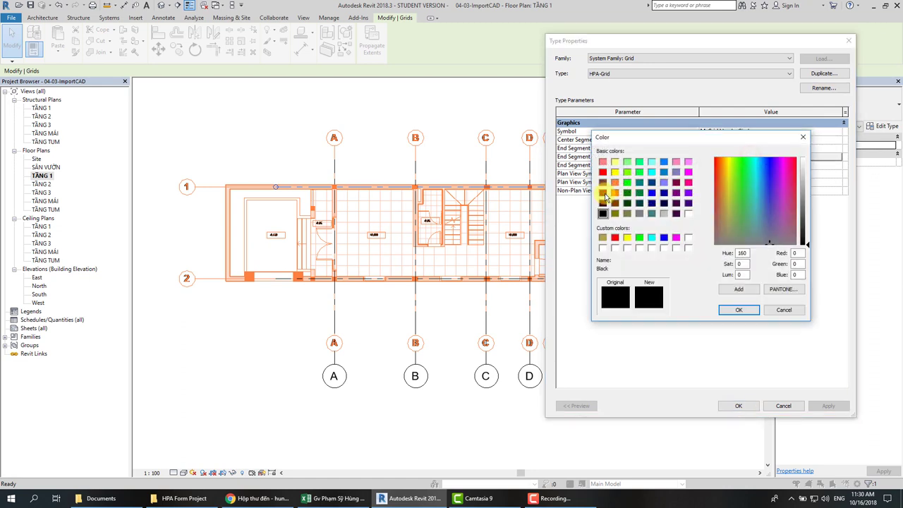
click(603, 192)
click(740, 310)
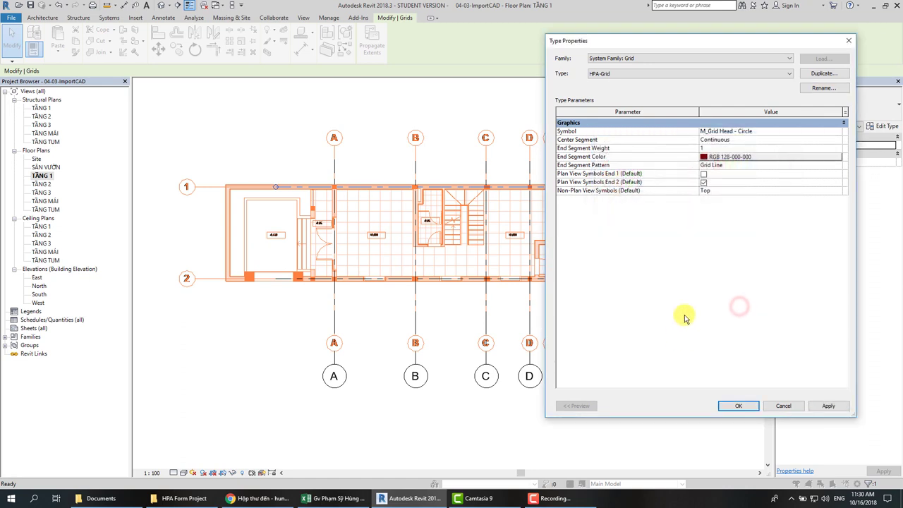
Choose Hidden as the end segment pattern and apply the type changes.
click(835, 165)
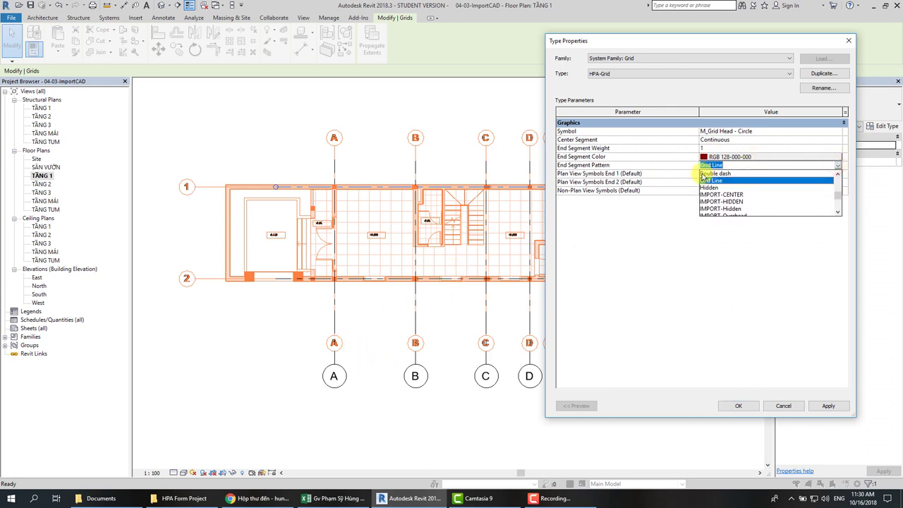
scroll(715, 205, down, 2)
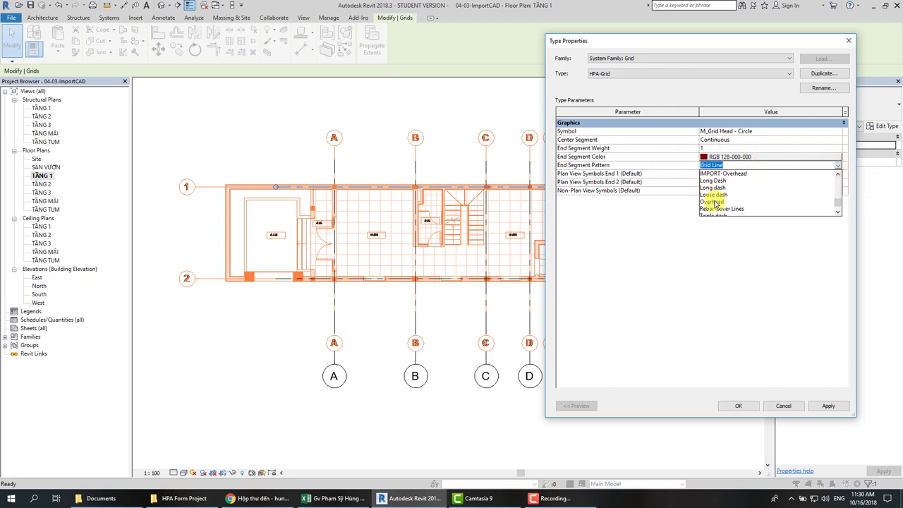
scroll(714, 204, up, 1)
scroll(715, 203, up, 1)
scroll(715, 200, up, 1)
scroll(717, 197, up, 1)
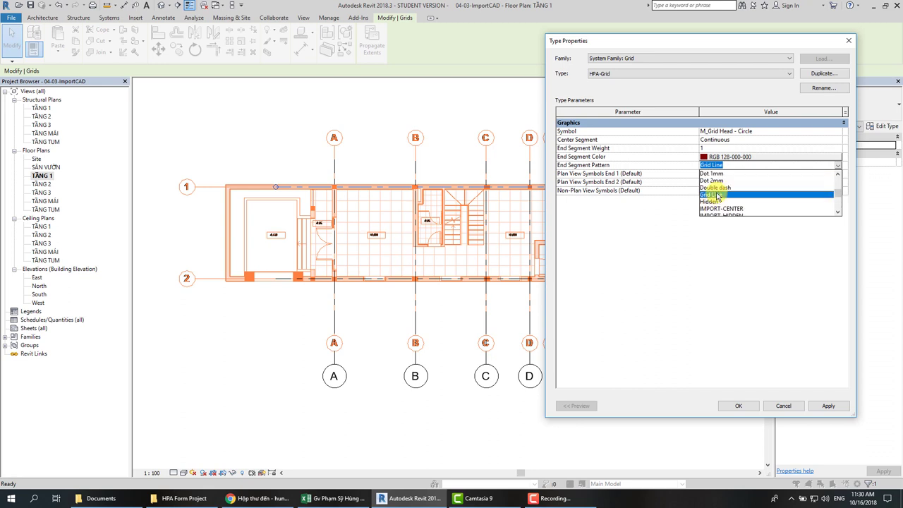
scroll(714, 192, up, 1)
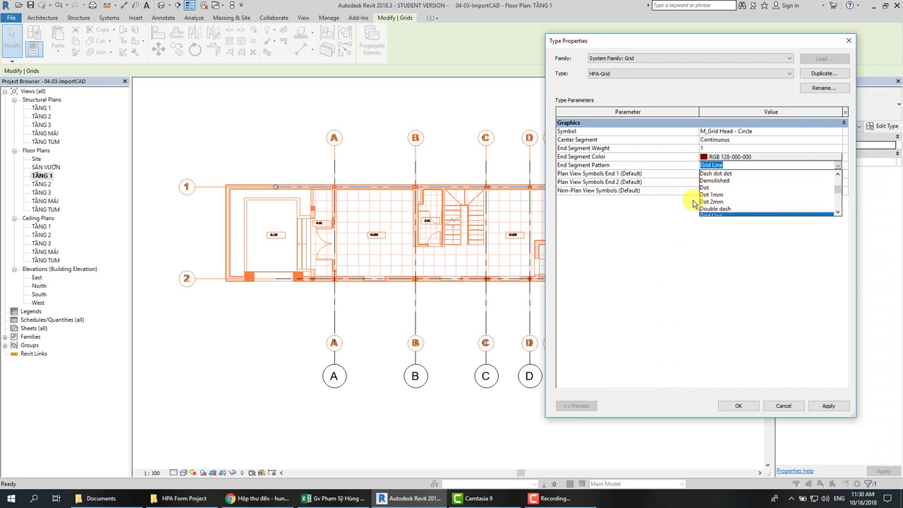
scroll(719, 197, down, 1)
click(714, 201)
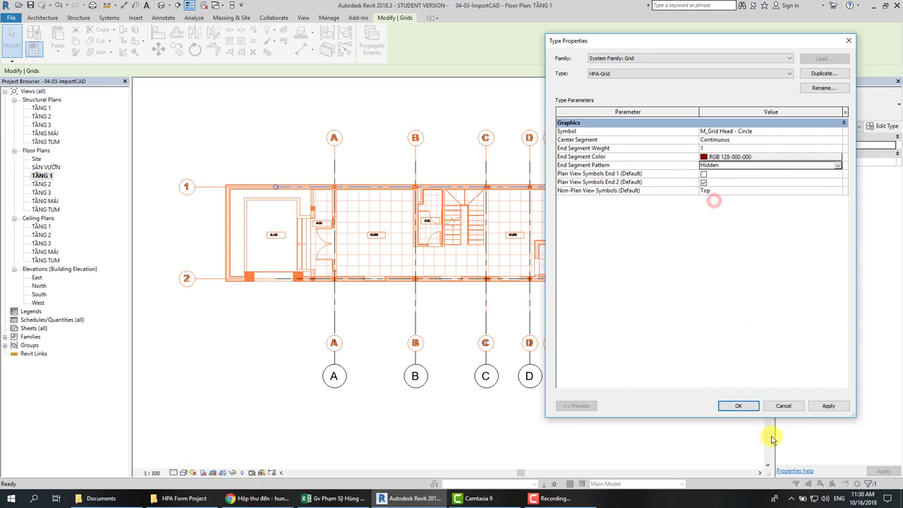
click(826, 407)
Close the type settings and extend grid 1's right end further out.
click(739, 406)
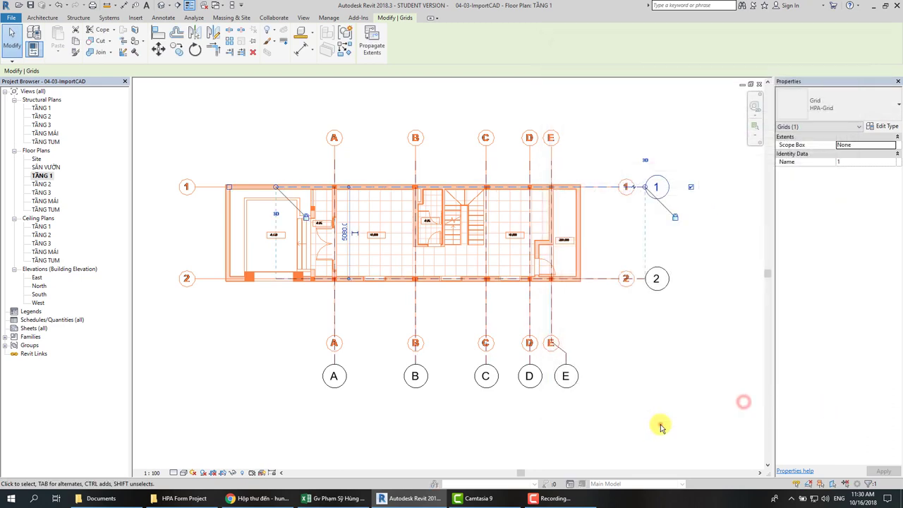
click(660, 424)
scroll(633, 153, up, 2)
scroll(638, 177, up, 2)
click(652, 260)
middle_drag(652, 259, 520, 250)
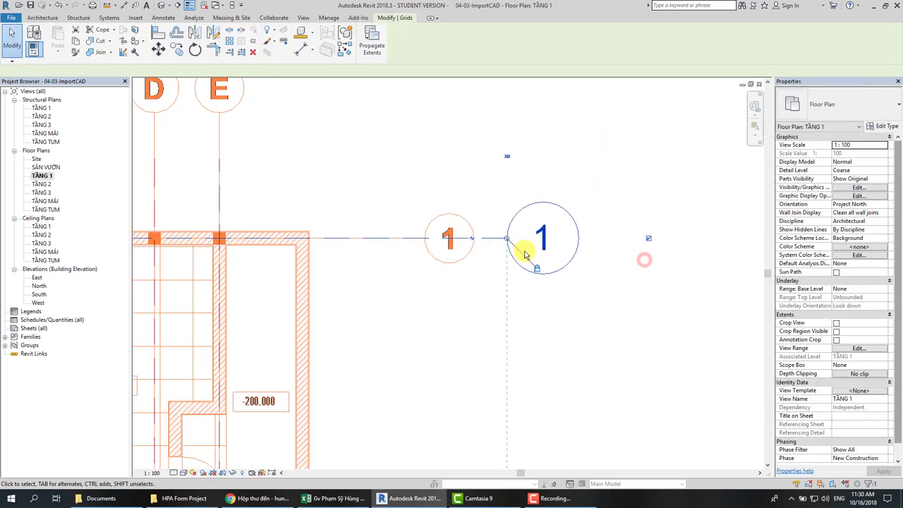
drag(505, 241, 645, 235)
click(685, 329)
Pull the right ends of grids 1 and 2 back.
scroll(557, 241, up, 2)
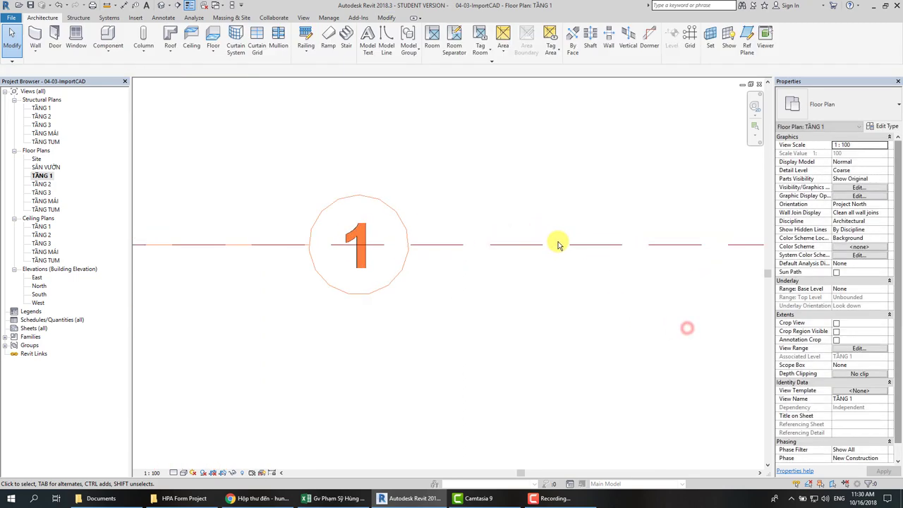
scroll(557, 242, up, 2)
scroll(540, 250, down, 3)
scroll(540, 237, down, 2)
scroll(592, 207, down, 1)
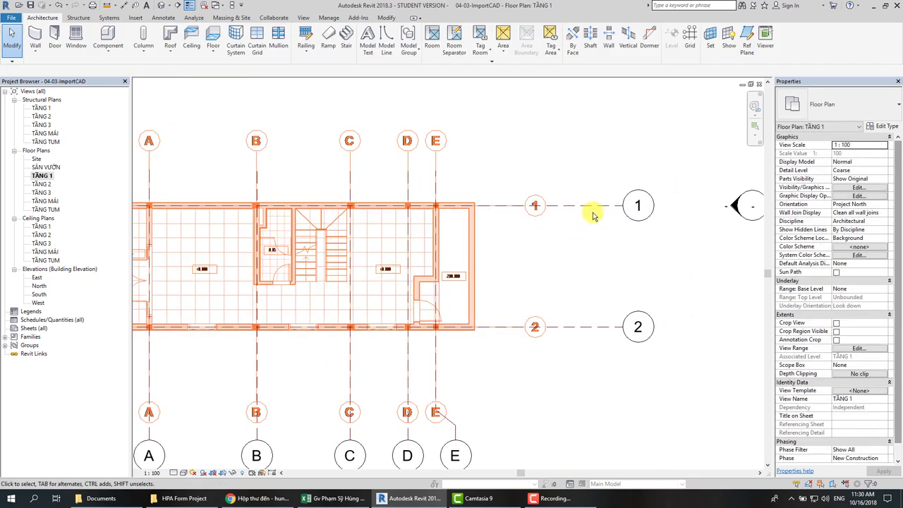
click(596, 210)
drag(622, 206, 556, 205)
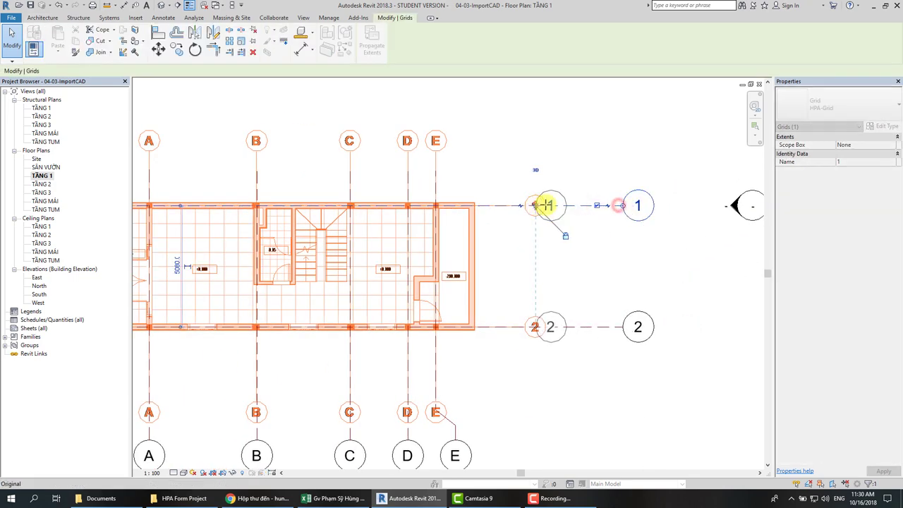
click(625, 264)
Review grid C's type properties and close them without changes.
scroll(574, 244, down, 2)
scroll(520, 246, down, 2)
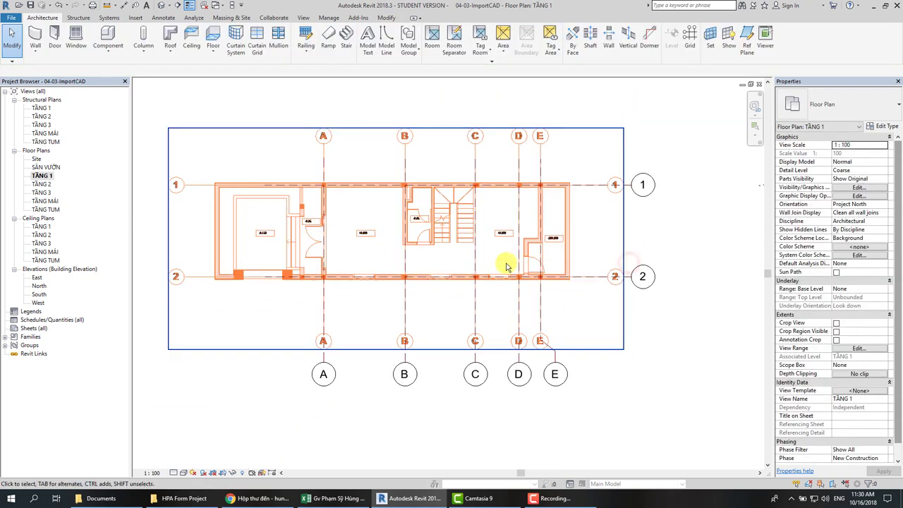
scroll(596, 281, down, 1)
middle_drag(596, 281, 497, 281)
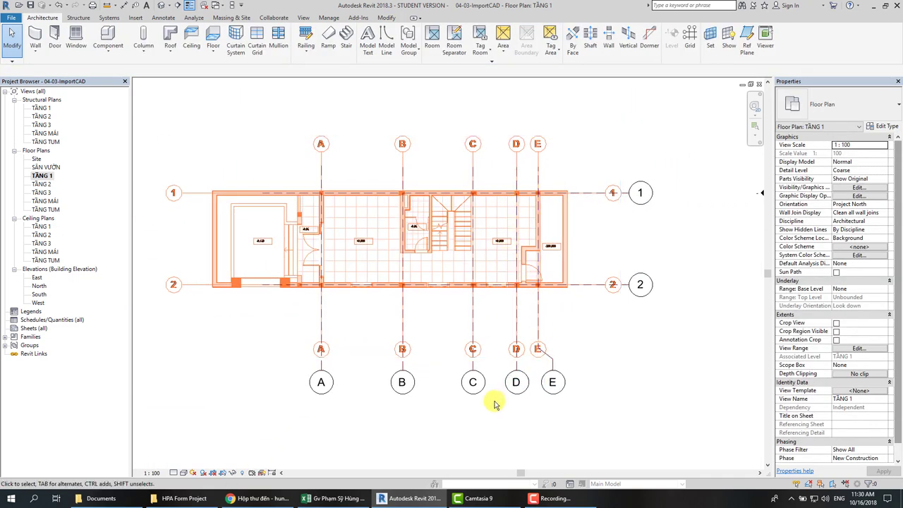
click(472, 372)
click(879, 126)
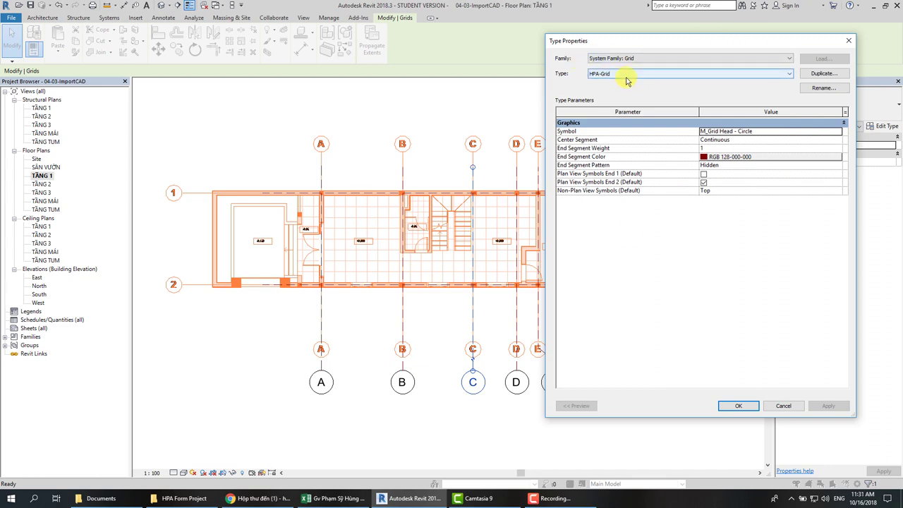
key(Escape)
click(287, 116)
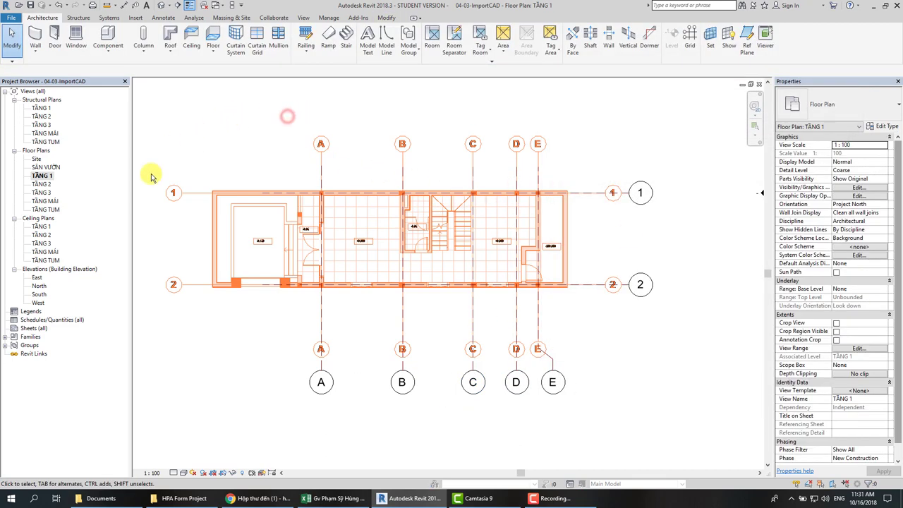
In the East elevation, rename the TẦNG TUM level's type to HPA-Level.
double_click(35, 277)
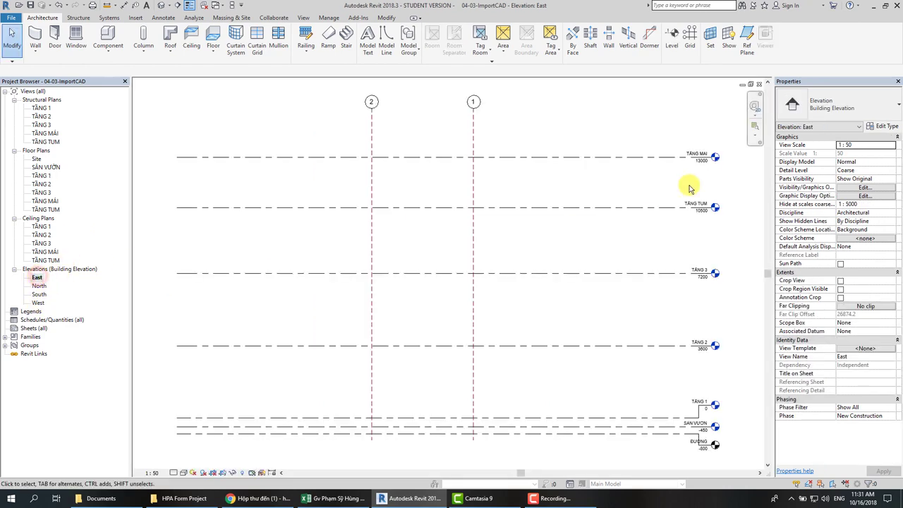
middle_drag(661, 228, 583, 189)
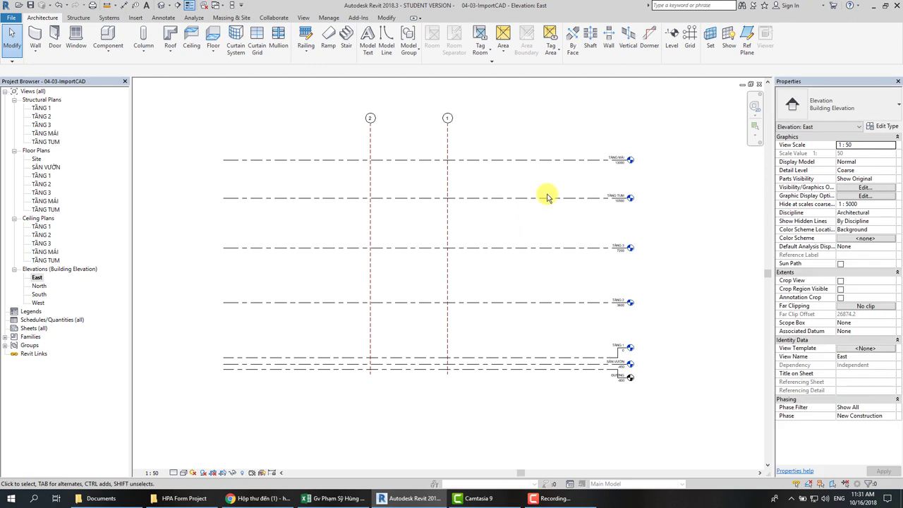
scroll(544, 195, up, 2)
middle_drag(655, 253, 629, 226)
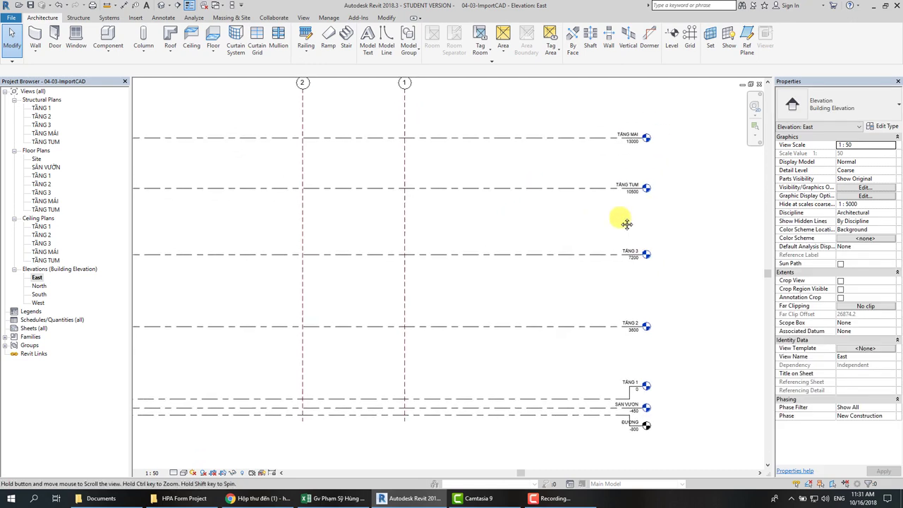
click(574, 189)
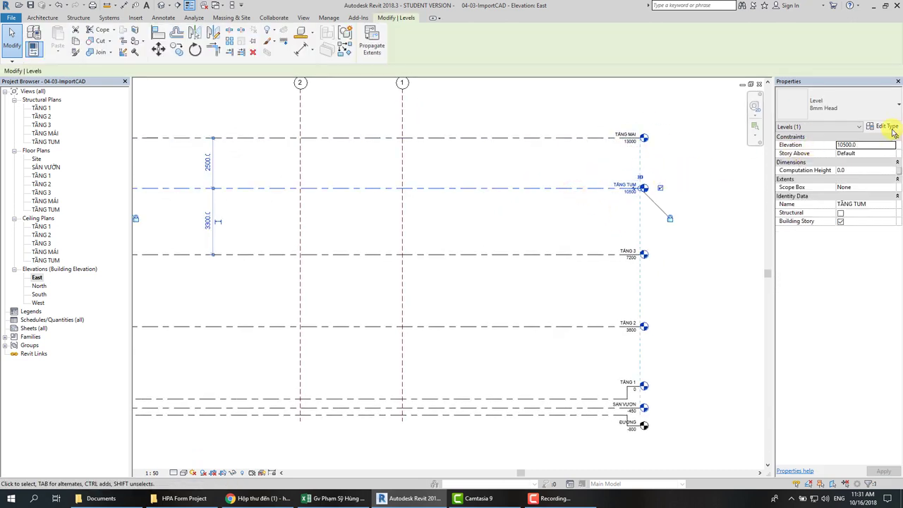
click(890, 129)
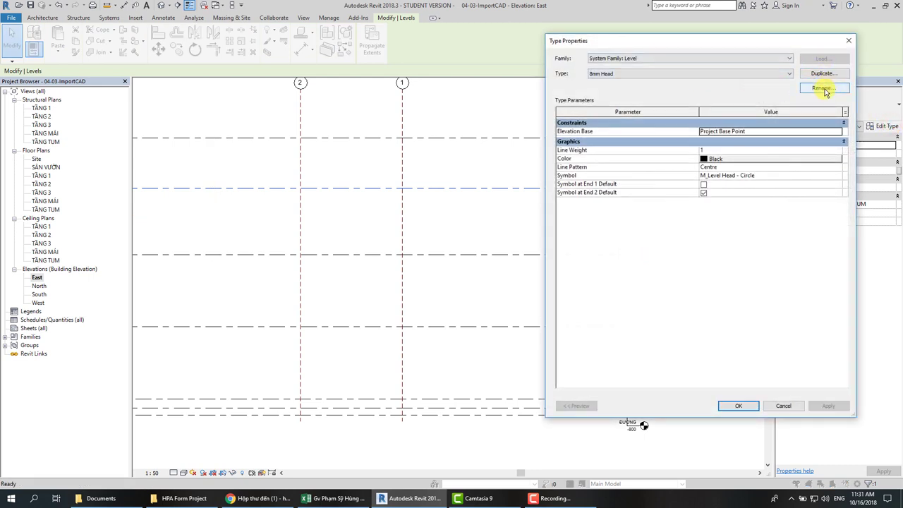
click(823, 89)
text(HPA-Level)
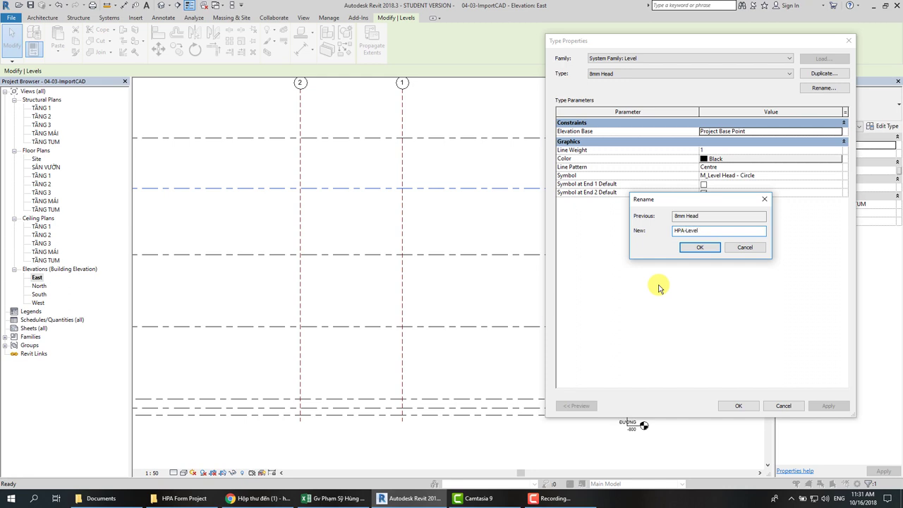
key(Return)
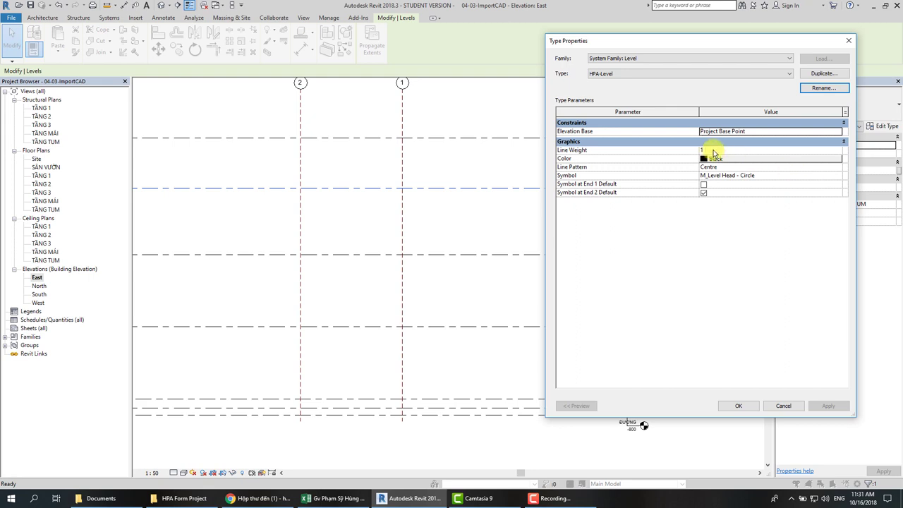
Set the level lines to RGB 128-000-000 with the Hidden pattern and apply.
click(716, 160)
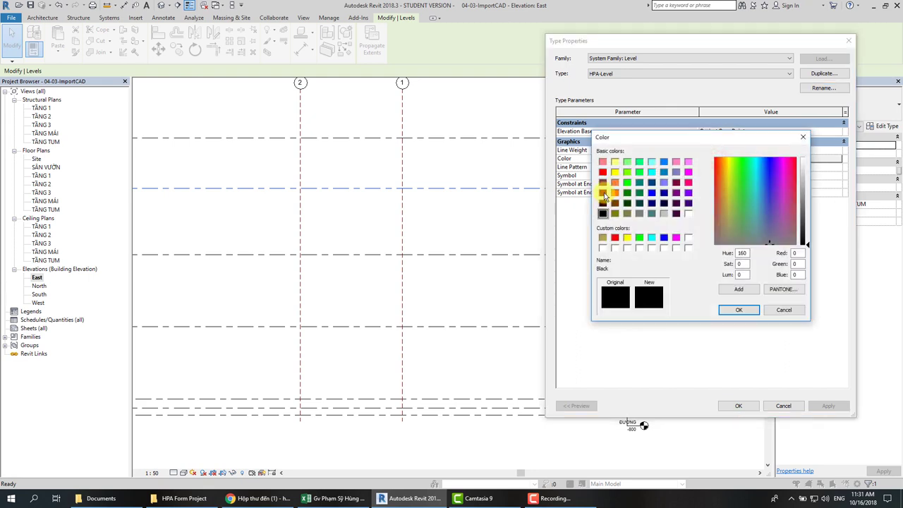
click(603, 193)
click(746, 311)
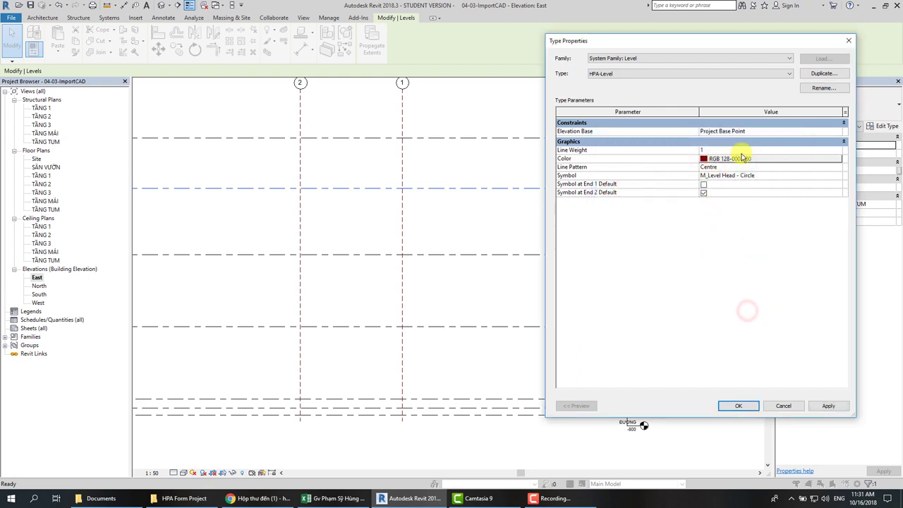
click(726, 167)
click(837, 169)
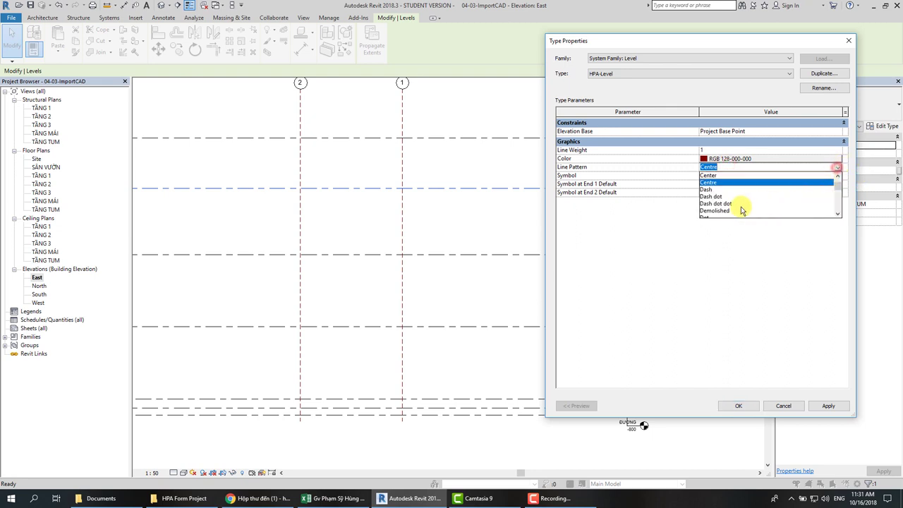
scroll(714, 198, down, 1)
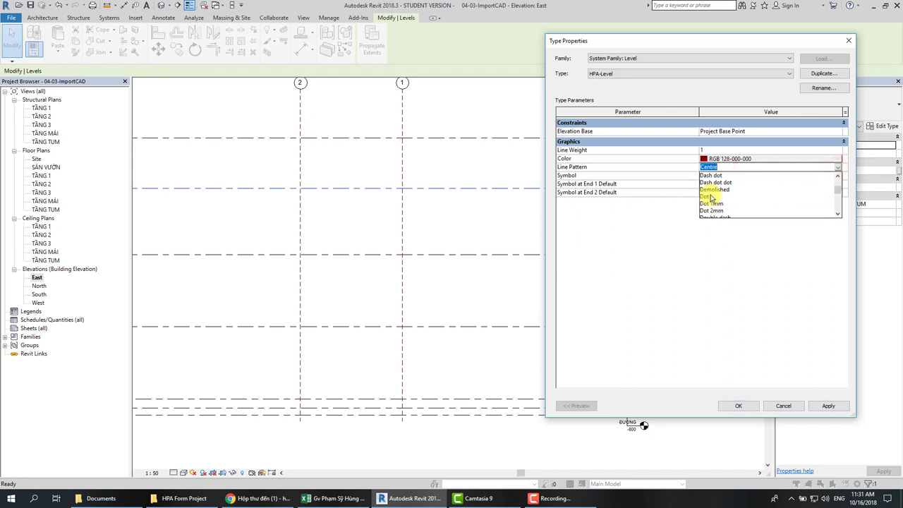
scroll(711, 198, down, 1)
click(709, 210)
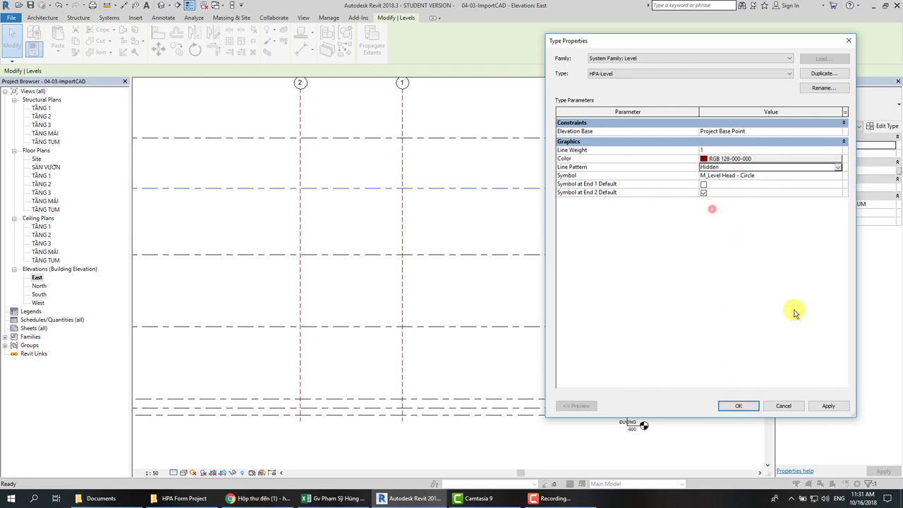
click(827, 406)
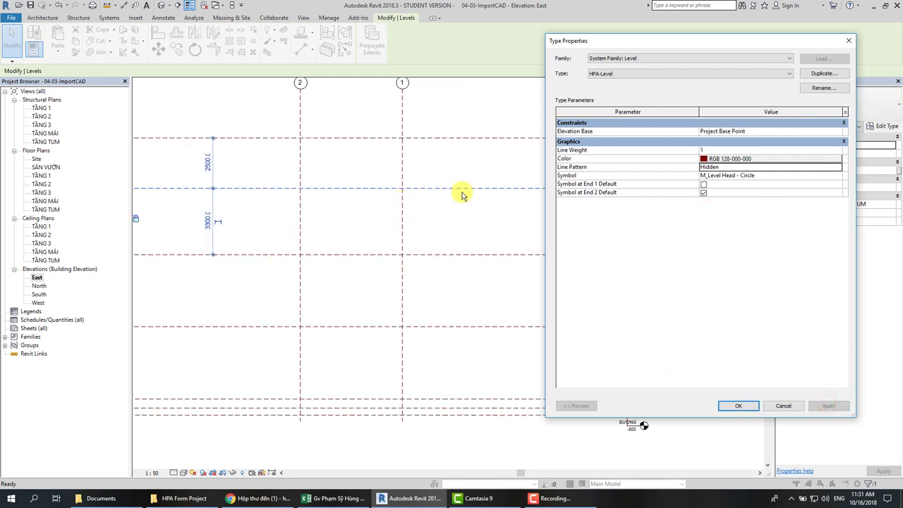
click(738, 408)
scroll(628, 307, up, 2)
scroll(667, 322, up, 3)
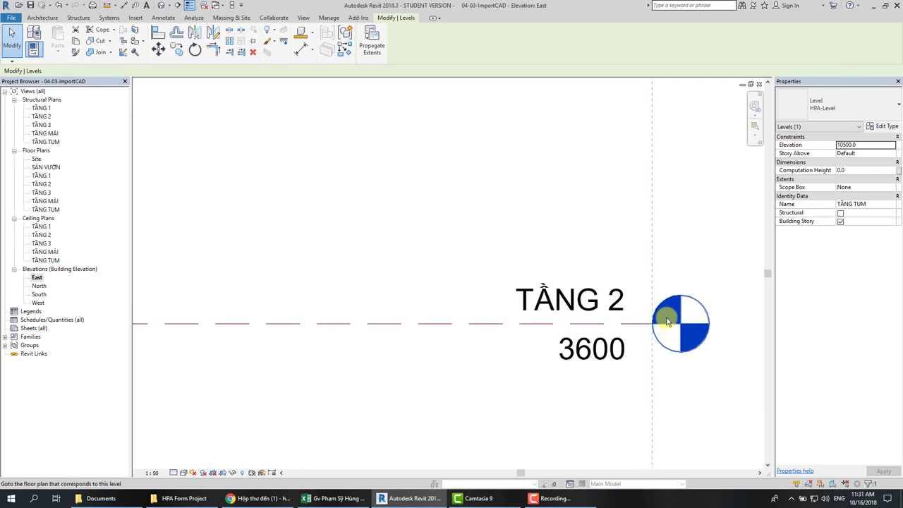
scroll(625, 222, down, 3)
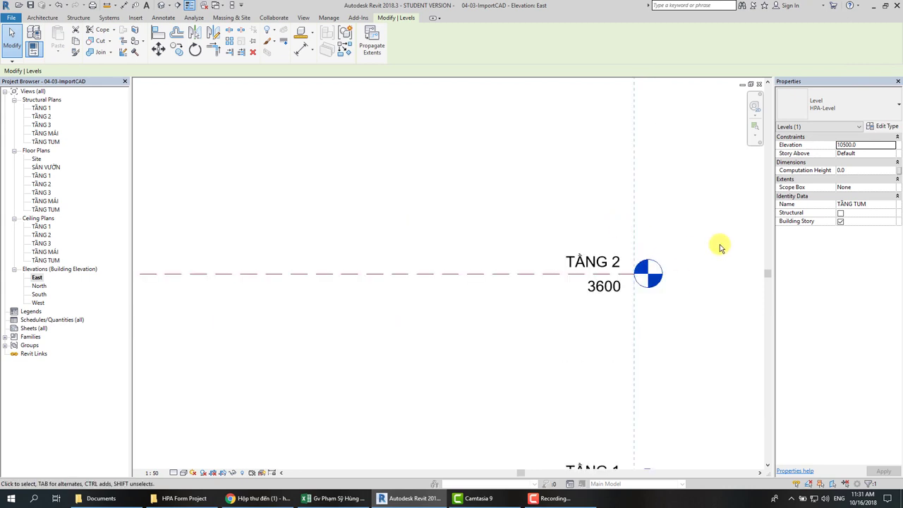
click(679, 210)
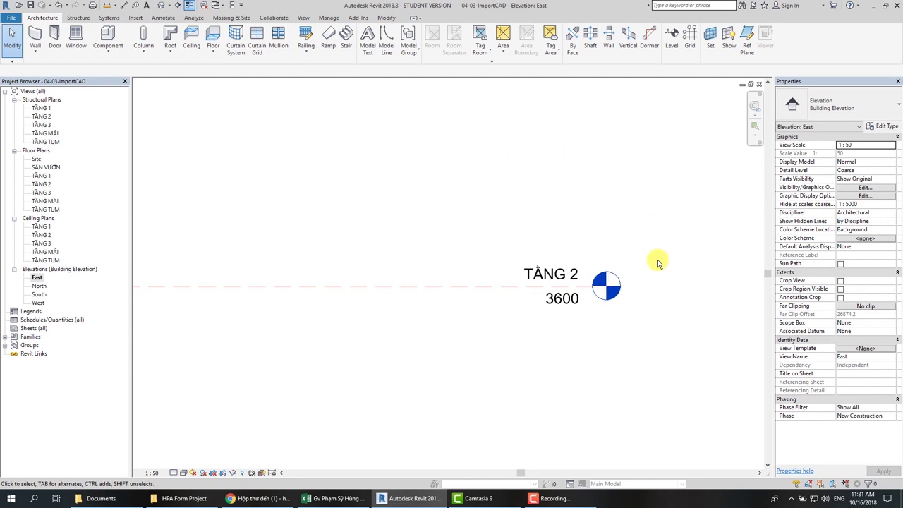
drag(359, 311, 359, 311)
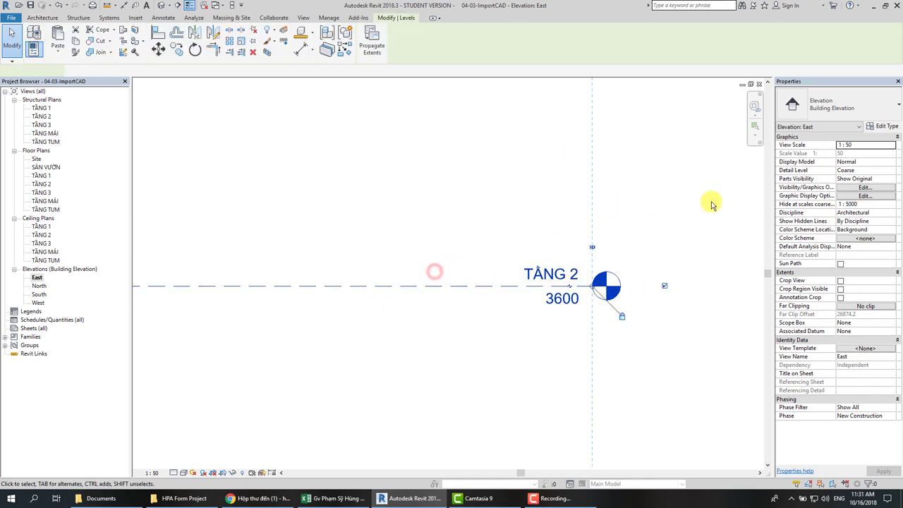
click(711, 201)
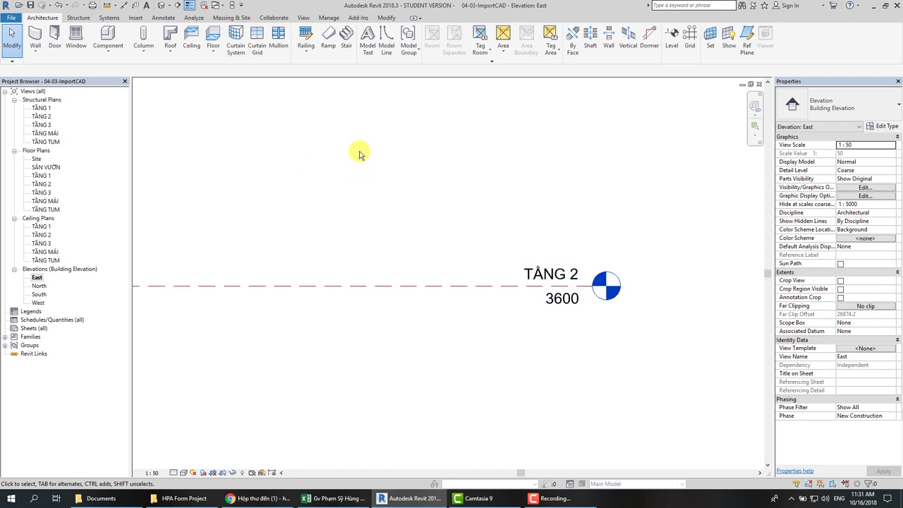
Open Load Family and browse to Libraries > US Metric > Annotations.
click(137, 18)
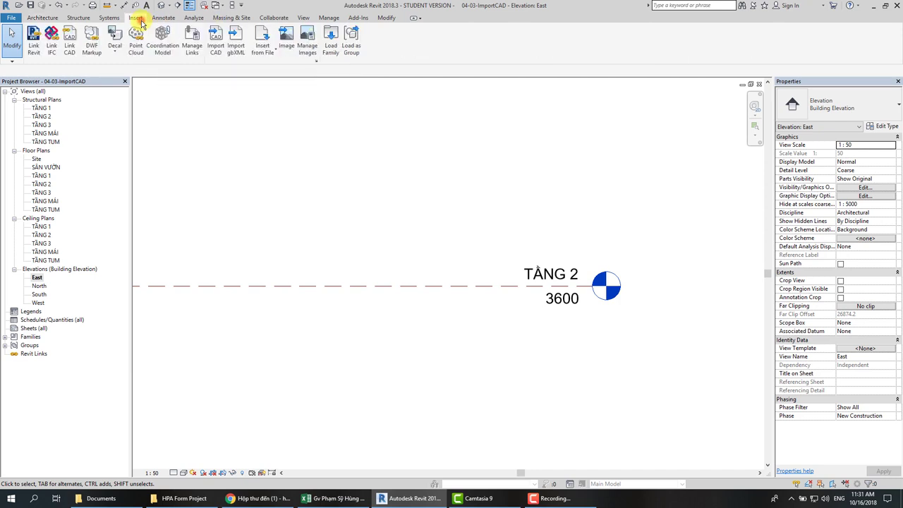
click(334, 47)
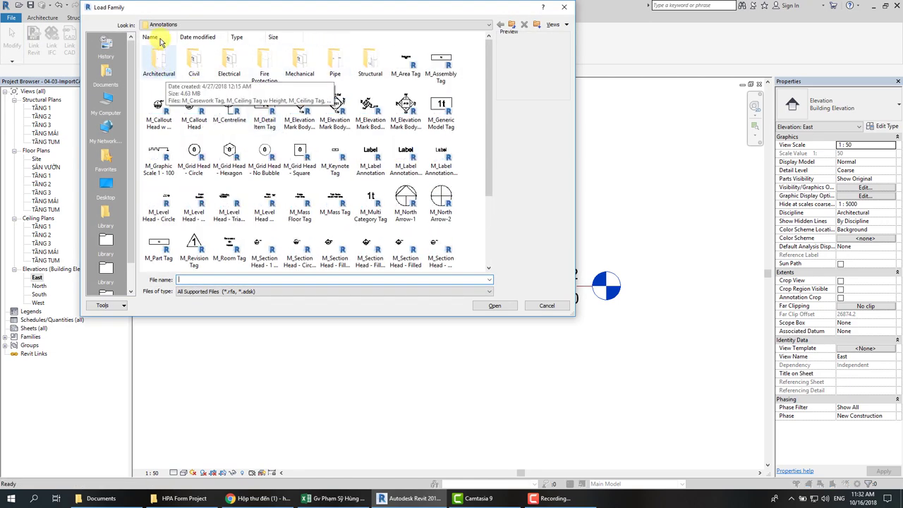
double_click(248, 167)
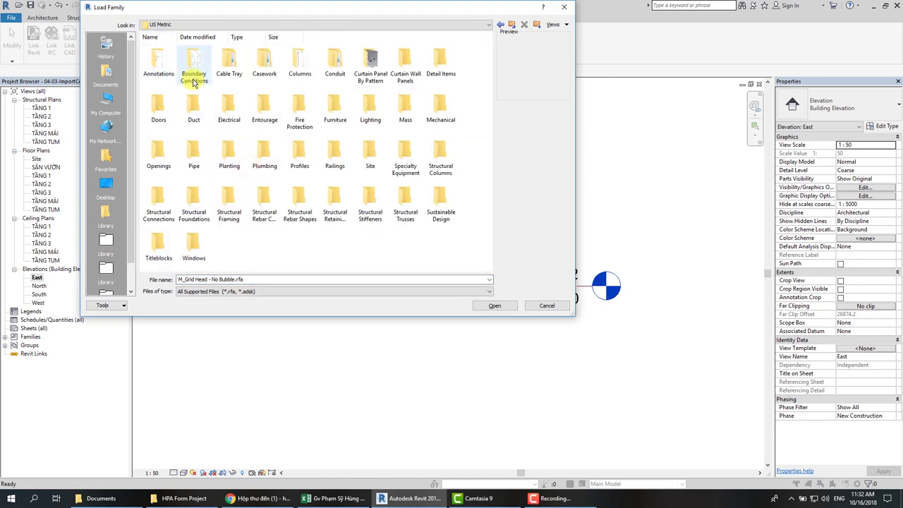
key(BackSpace)
key(BackSpace)
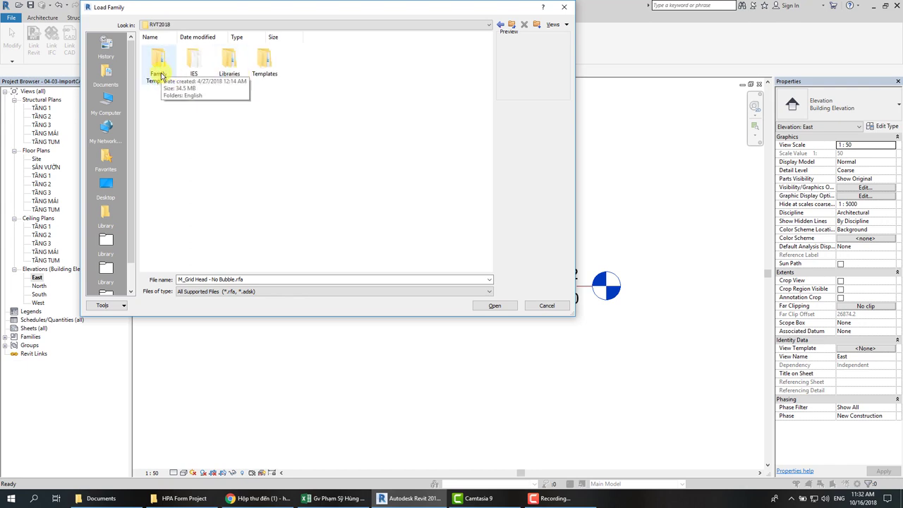
double_click(232, 68)
double_click(162, 67)
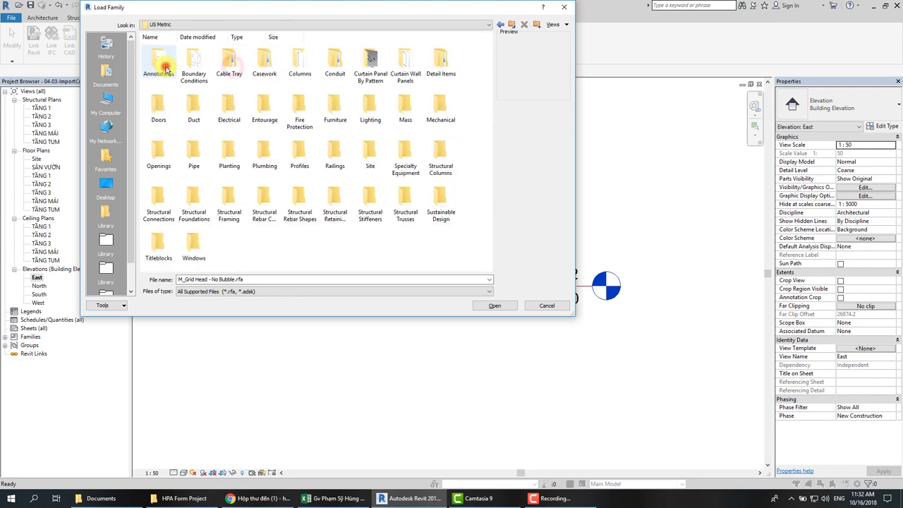
double_click(162, 65)
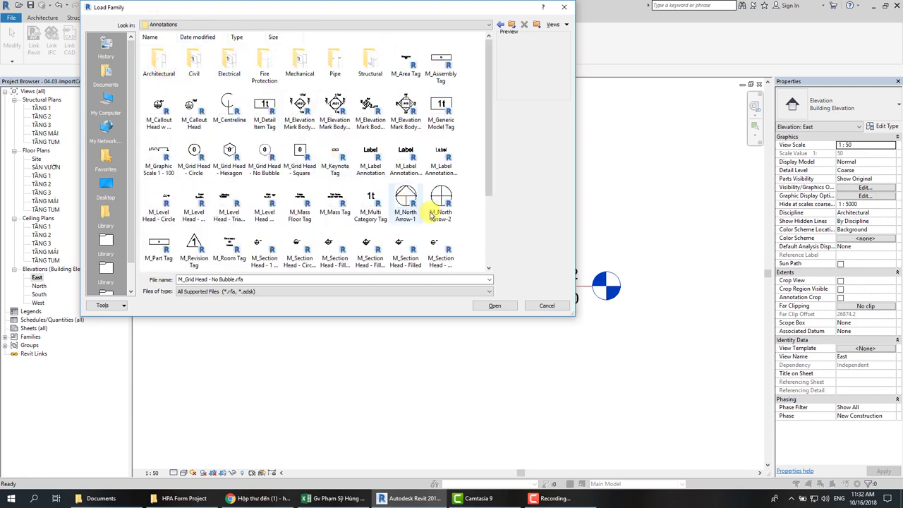
List the families, compare the level heads, and select M_Level Head - Triangle Spot.
drag(574, 317, 688, 444)
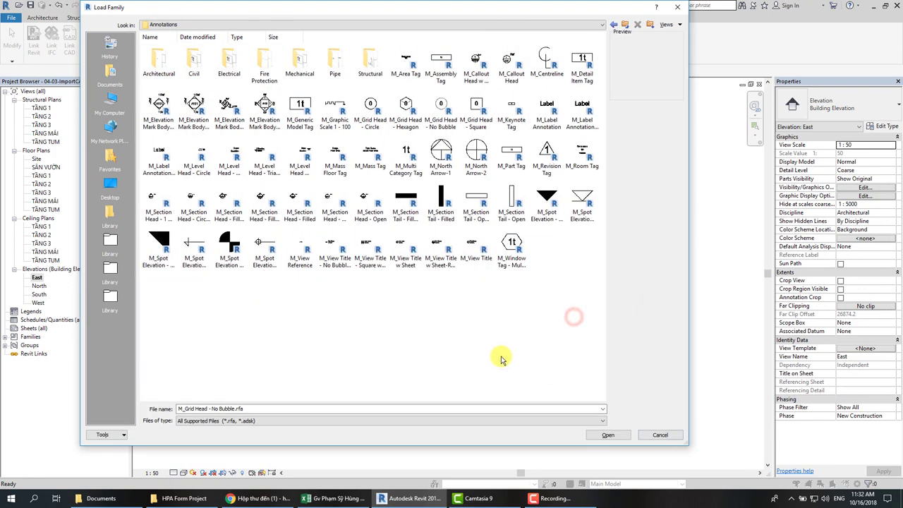
right_click(374, 292)
mouse_move(417, 294)
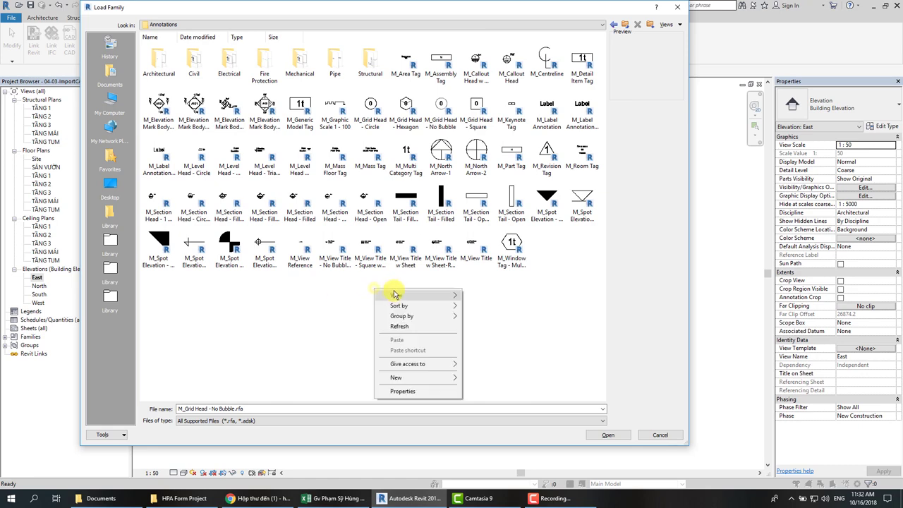
click(494, 338)
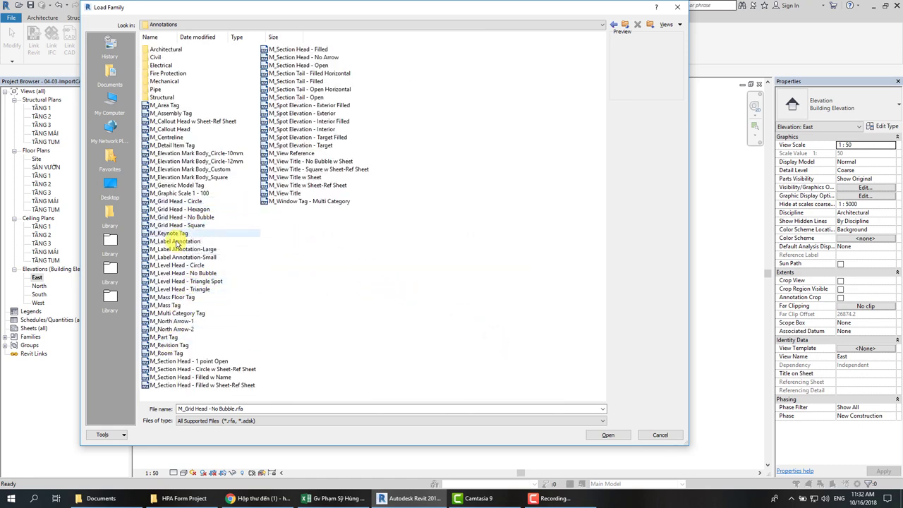
click(175, 265)
click(177, 273)
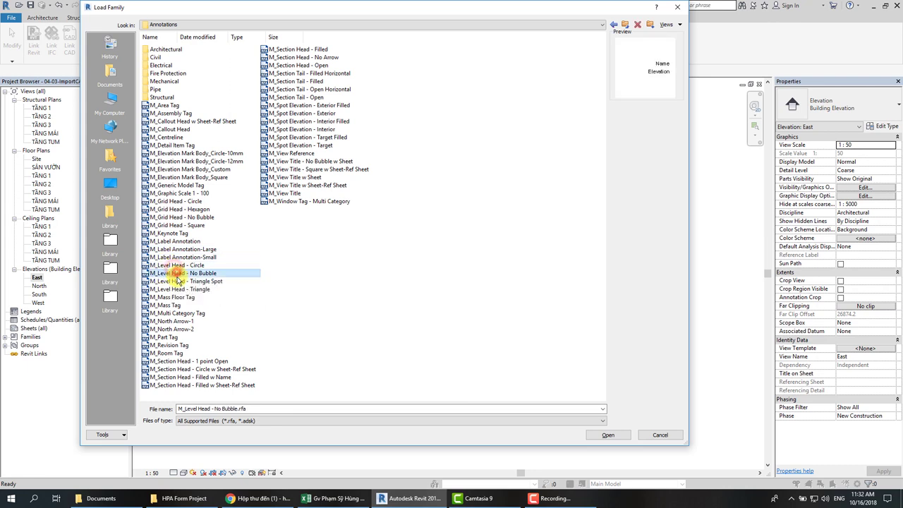
click(177, 281)
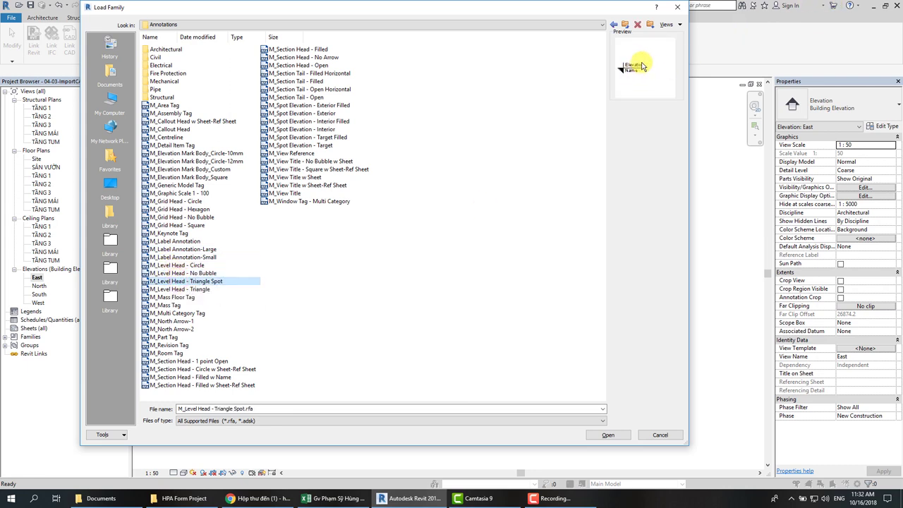
click(187, 289)
click(189, 281)
click(192, 289)
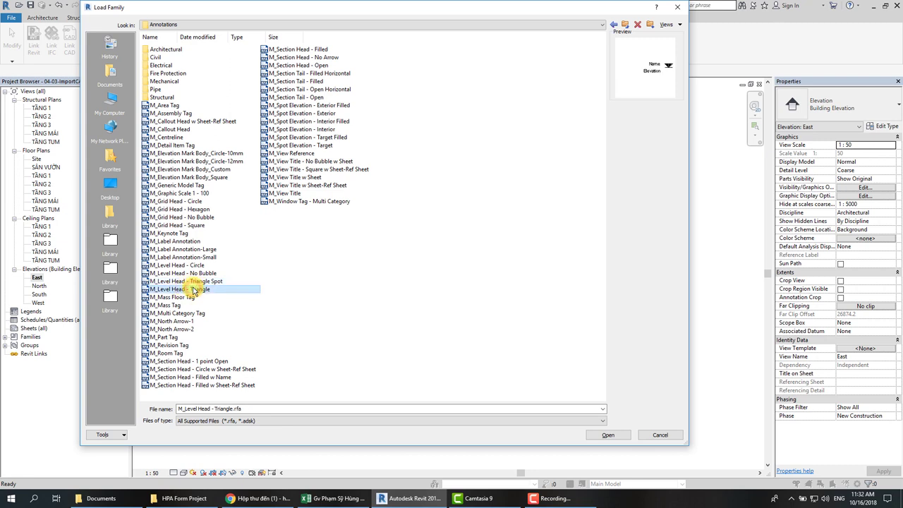
click(198, 283)
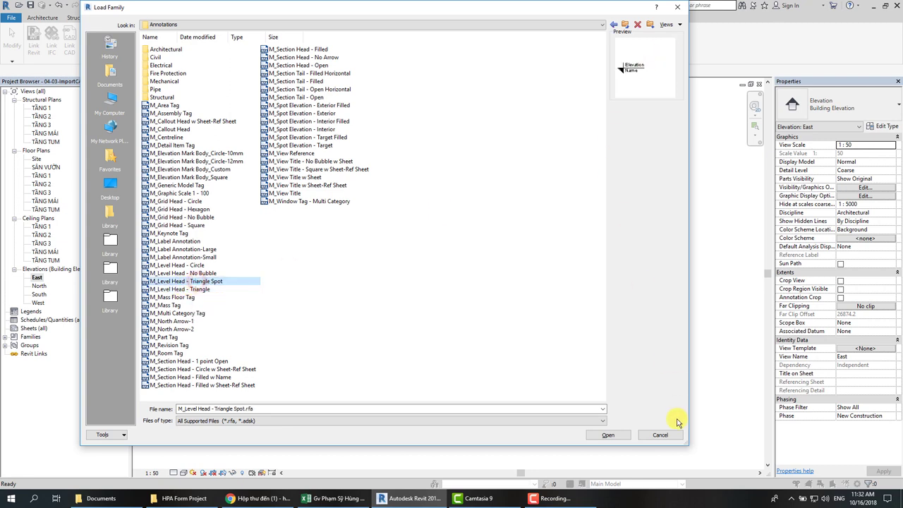
Through level TẦNG 2, set the HPA-Level Symbol to M_Level Head - Triangle Spot.
click(611, 436)
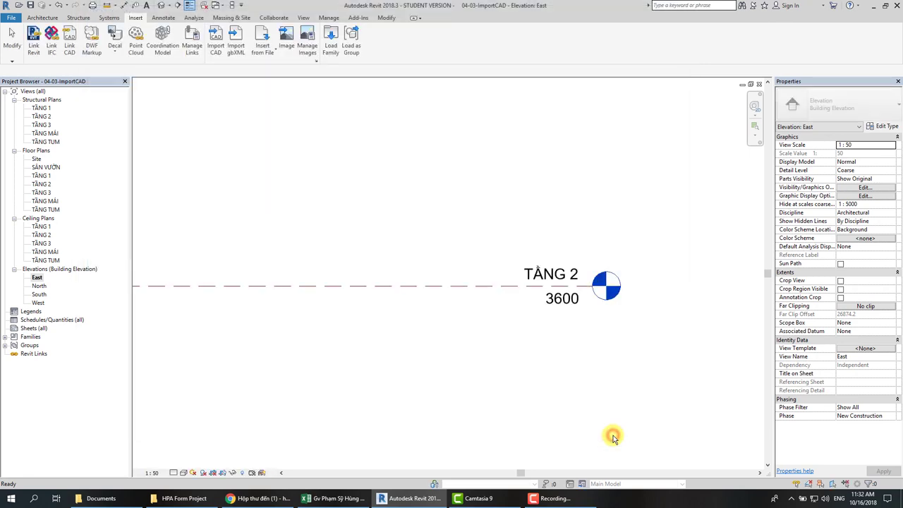
click(485, 280)
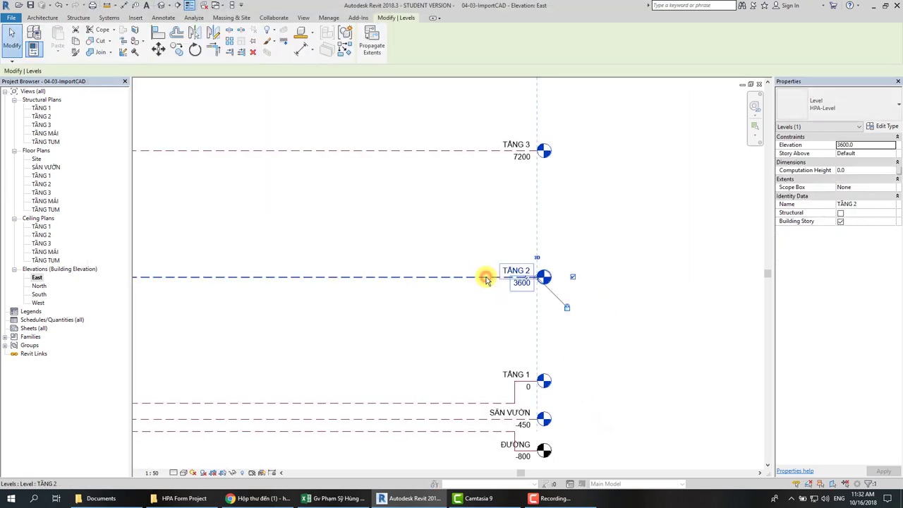
click(886, 126)
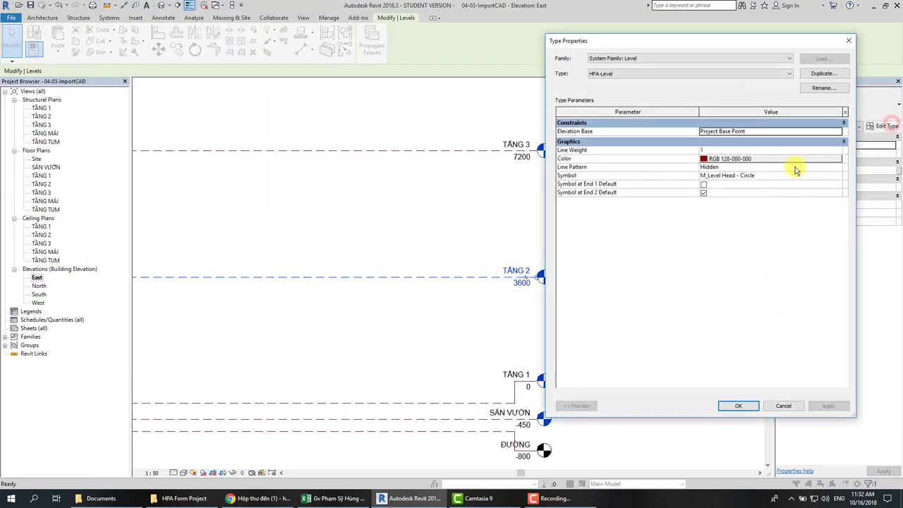
click(840, 175)
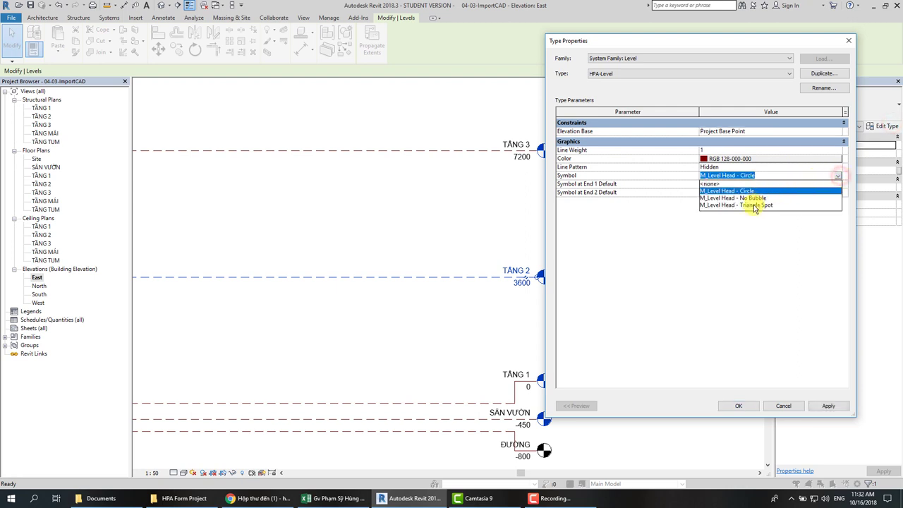
click(754, 205)
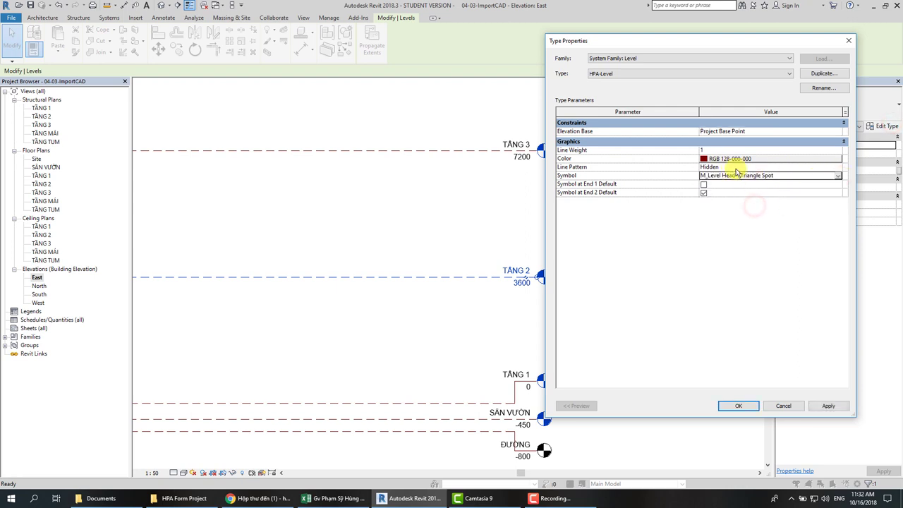
click(826, 406)
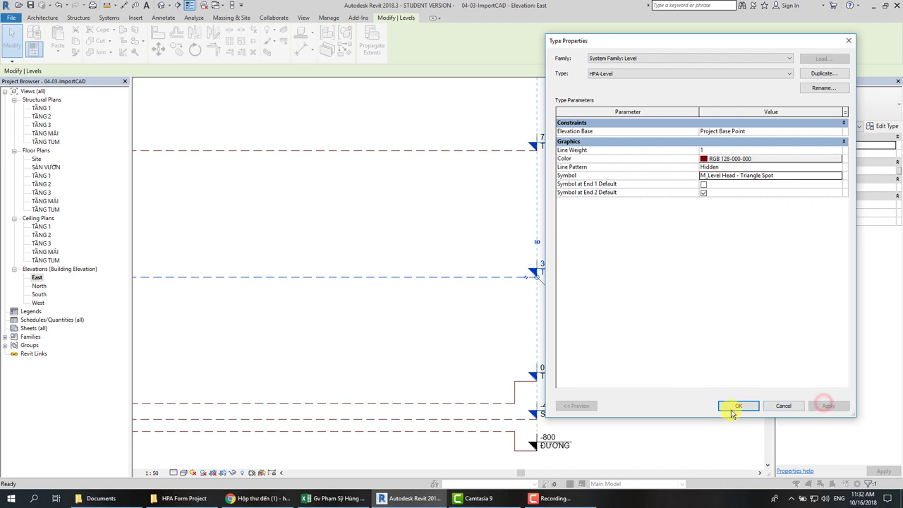
click(737, 406)
click(625, 373)
scroll(625, 372, up, 2)
Select level TẦNG 2 and try shortening it from its left end.
scroll(554, 413, up, 2)
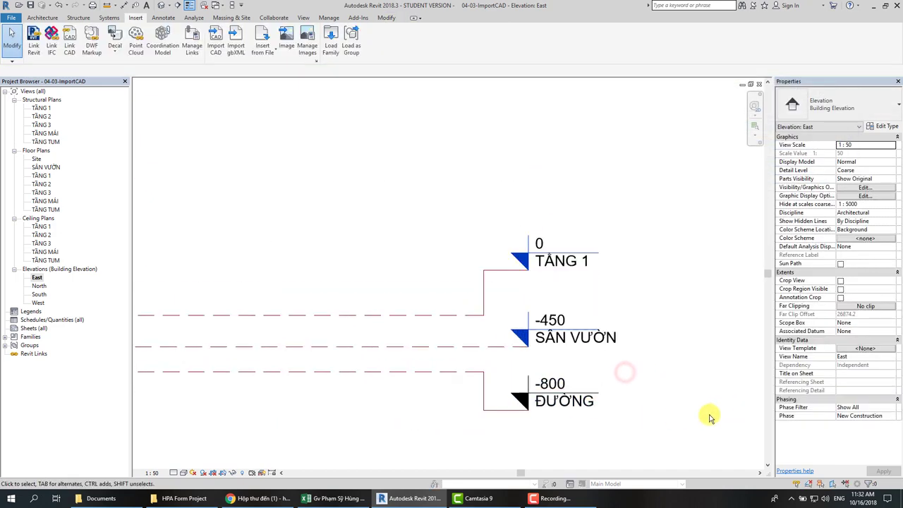
scroll(657, 386, down, 3)
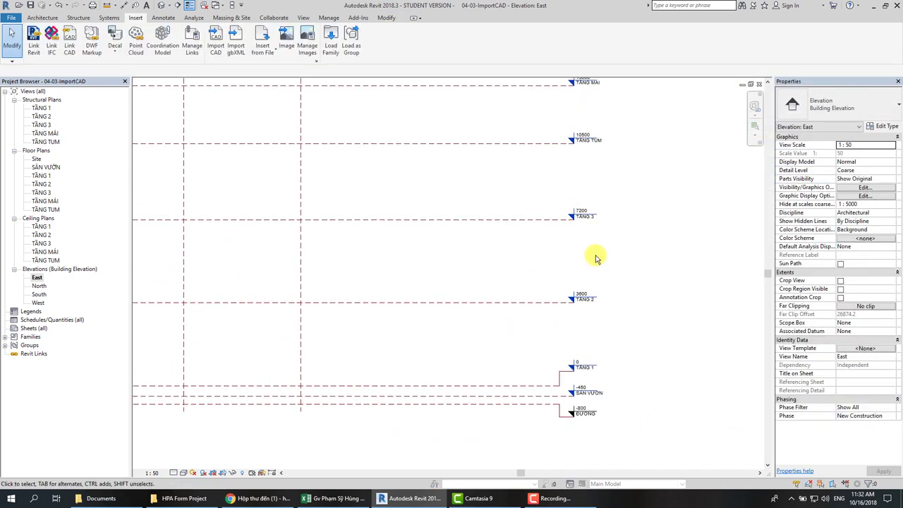
mouse_move(596, 256)
middle_down()
mouse_move(599, 270)
mouse_move(619, 238)
middle_up()
scroll(611, 238, down, 2)
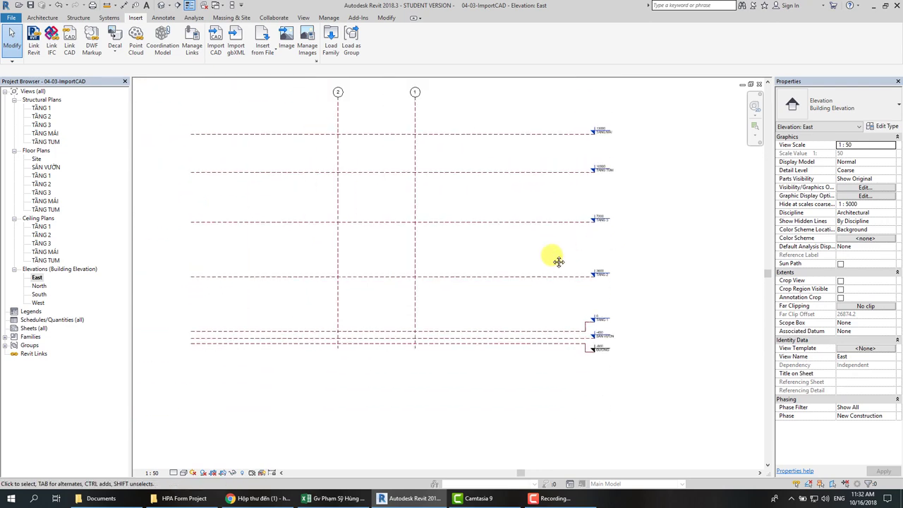
click(563, 305)
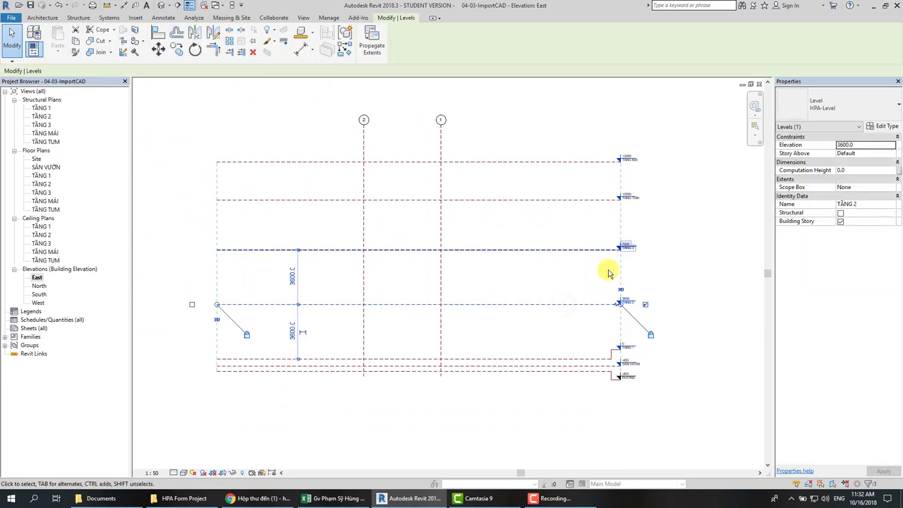
scroll(614, 311, up, 2)
scroll(614, 310, up, 2)
mouse_move(621, 292)
middle_down()
mouse_move(272, 289)
mouse_move(314, 301)
middle_up()
scroll(419, 308, down, 1)
middle_drag(459, 308, 540, 309)
scroll(540, 310, down, 2)
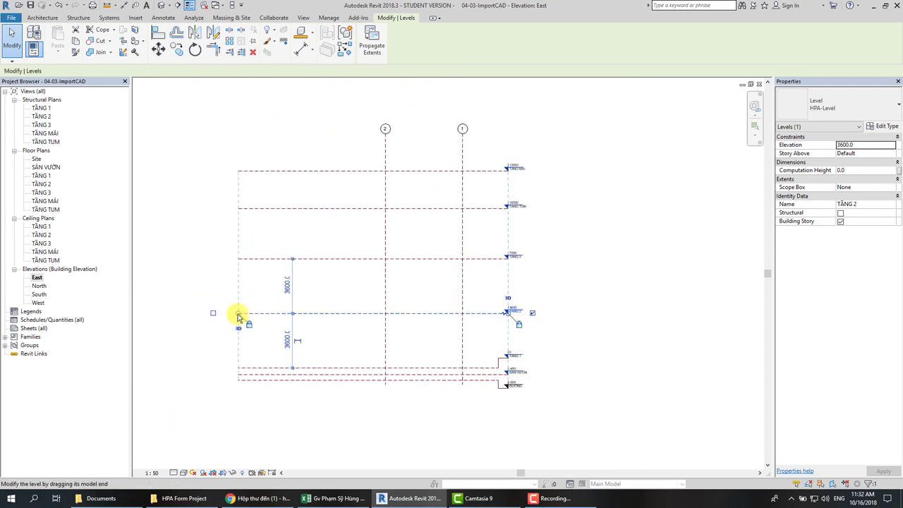
drag(239, 317, 346, 318)
Pan along level TẦNG 2 and clear the selection.
scroll(342, 317, up, 1)
scroll(336, 318, up, 2)
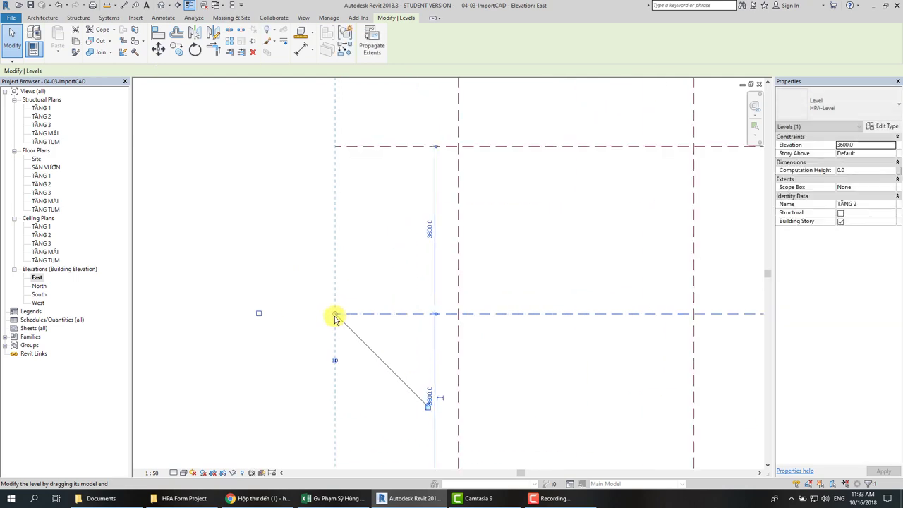
mouse_move(336, 318)
middle_down()
mouse_move(387, 318)
mouse_move(315, 304)
middle_up()
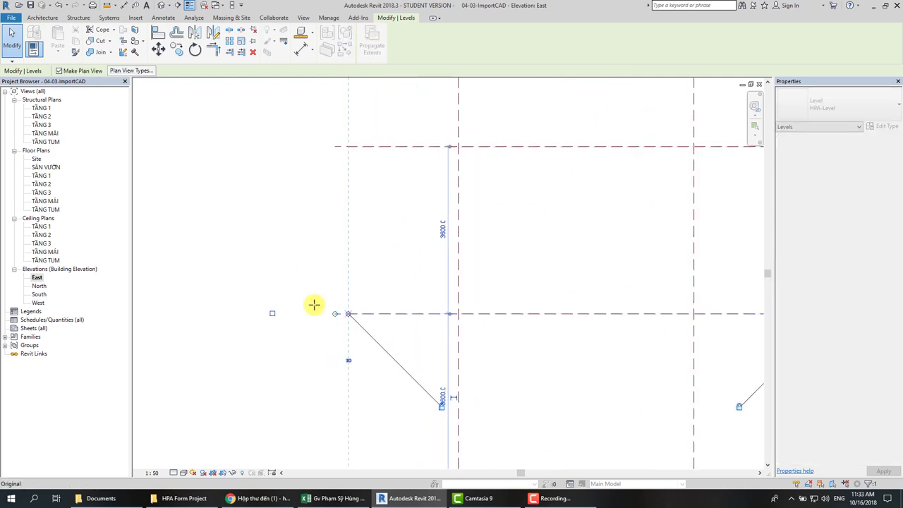
scroll(315, 302, down, 3)
scroll(315, 300, down, 2)
click(528, 317)
Briefly check grid 1, then select level TẦNG 3 and open its type properties.
scroll(528, 317, up, 2)
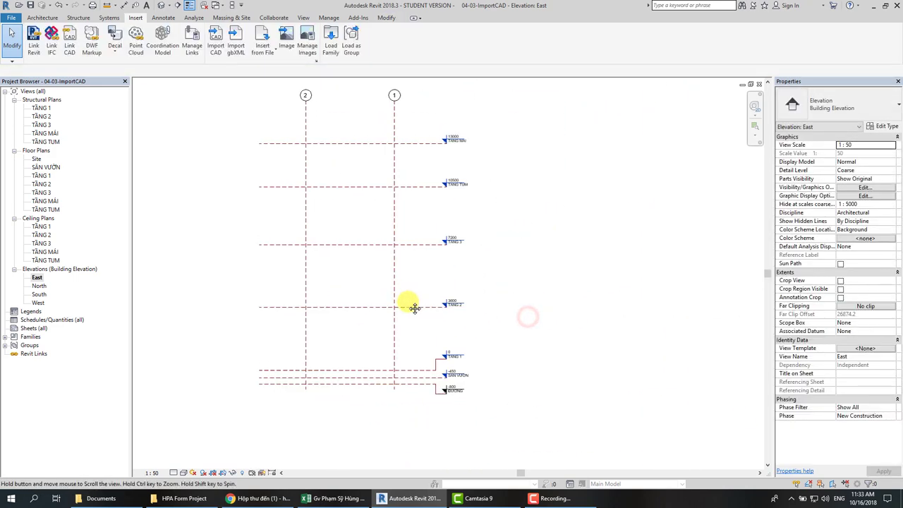
middle_drag(414, 306, 427, 335)
drag(422, 369, 398, 374)
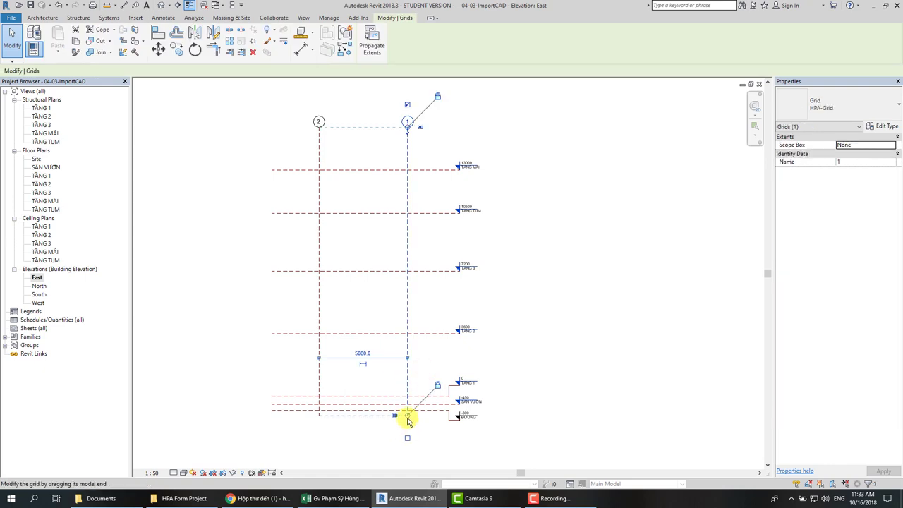
click(578, 399)
scroll(443, 273, up, 2)
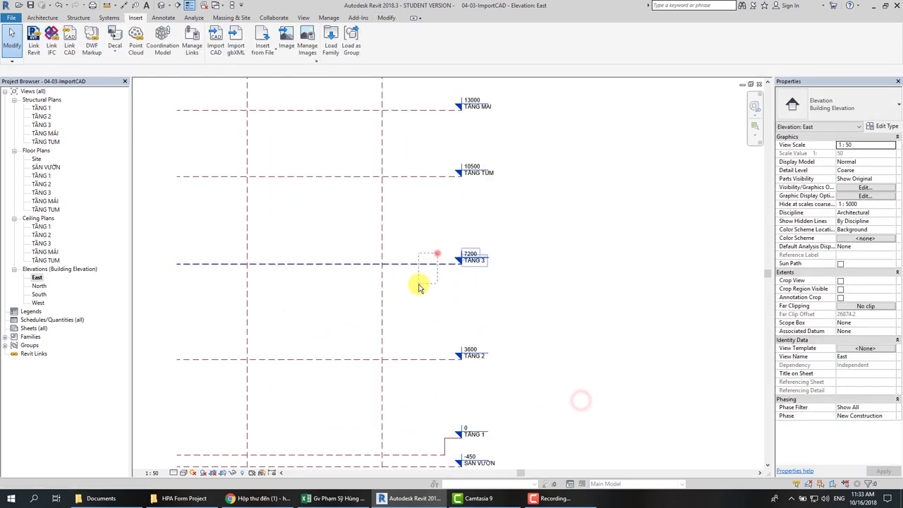
drag(438, 252, 418, 286)
click(881, 127)
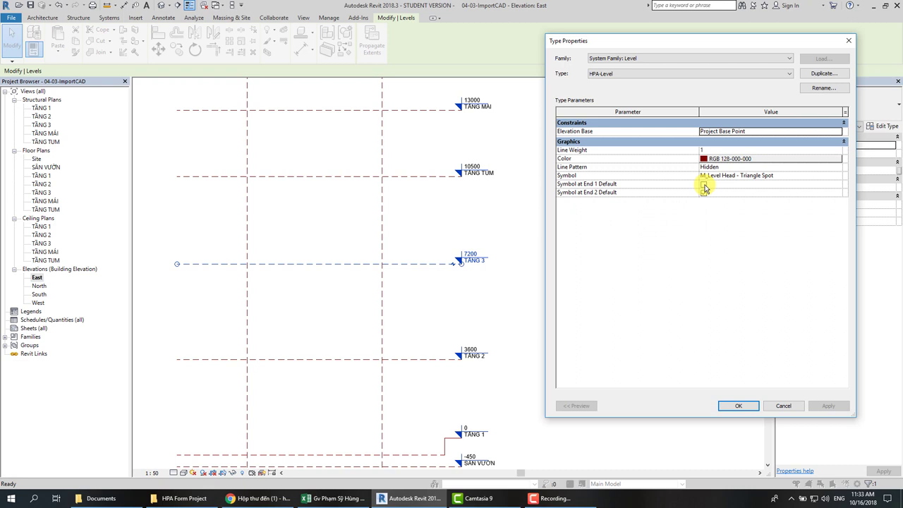
Enable the Symbol at End 1 option for the level type and review the elevation.
click(703, 184)
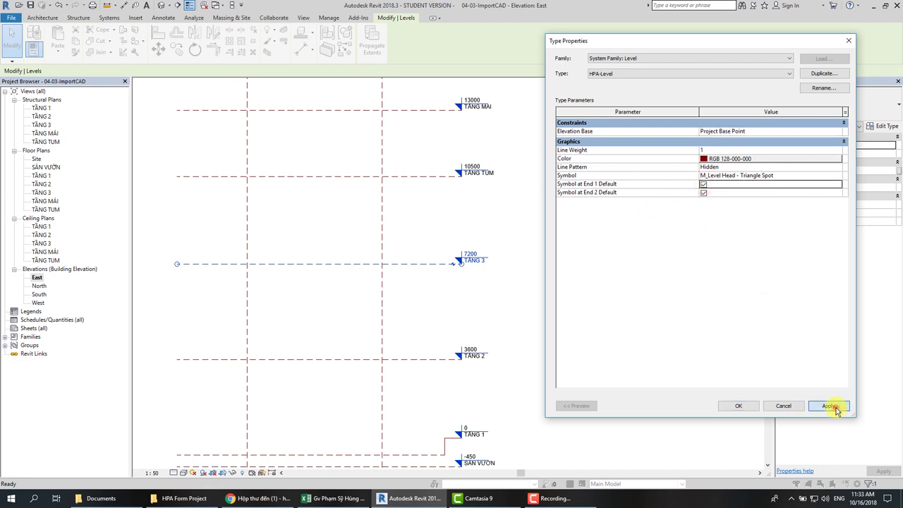
click(832, 407)
click(736, 408)
click(578, 330)
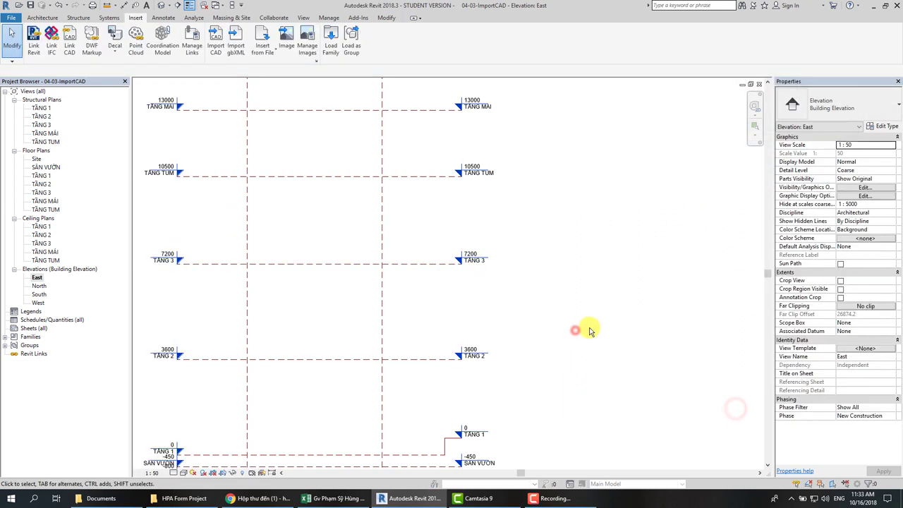
scroll(586, 329, down, 3)
mouse_move(604, 296)
middle_down()
mouse_move(607, 324)
mouse_move(599, 310)
middle_up()
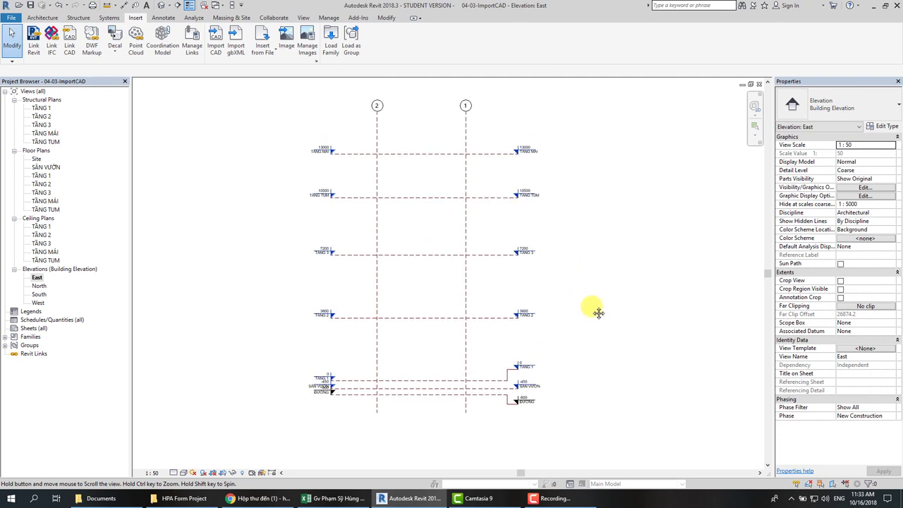
Select TẦNG TUM and turn the End 1 level symbol back off in Type Properties.
scroll(335, 216, up, 2)
middle_drag(586, 266, 571, 270)
click(519, 198)
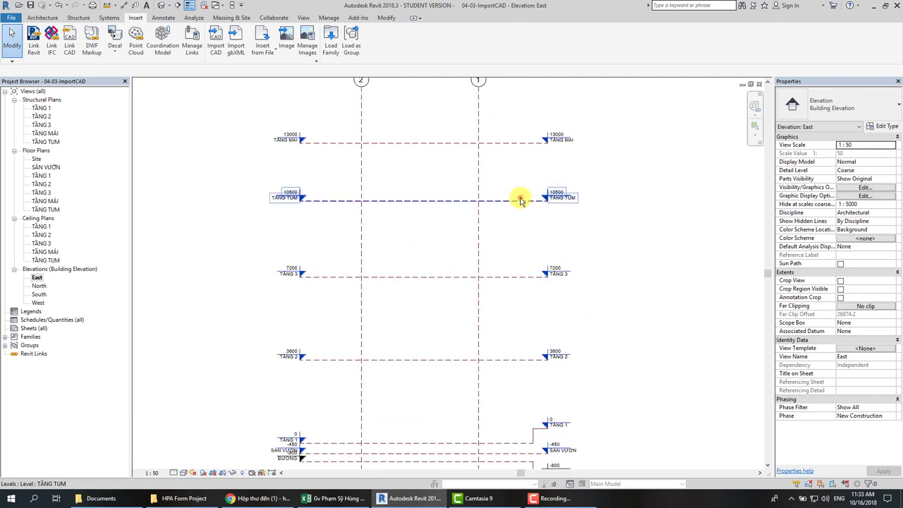
click(883, 127)
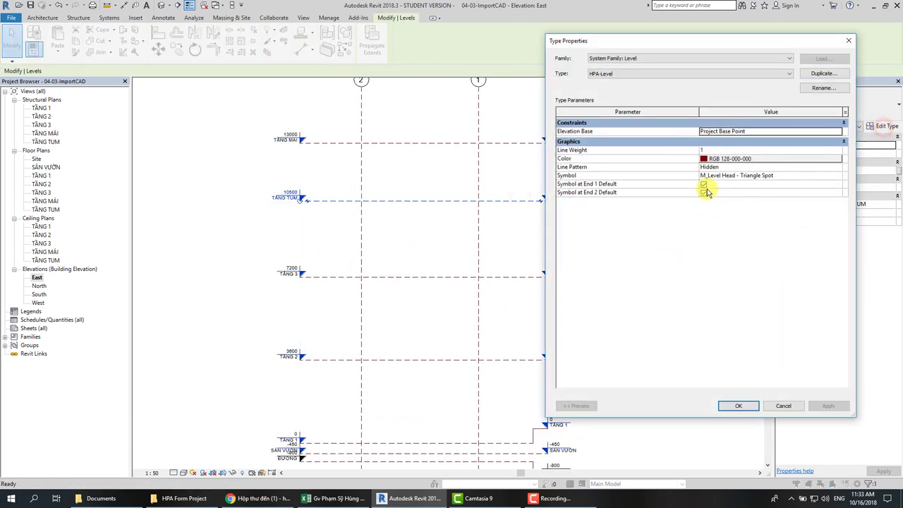
click(703, 184)
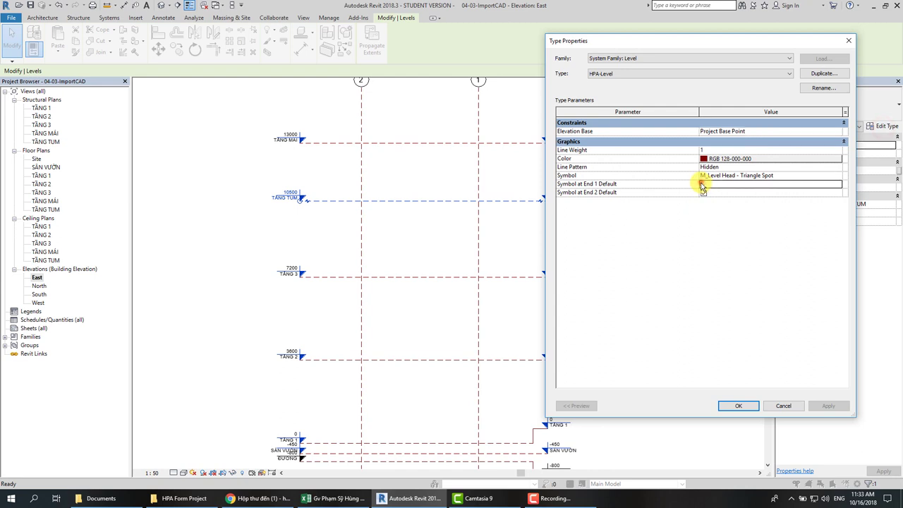
click(737, 406)
click(635, 338)
scroll(597, 308, down, 2)
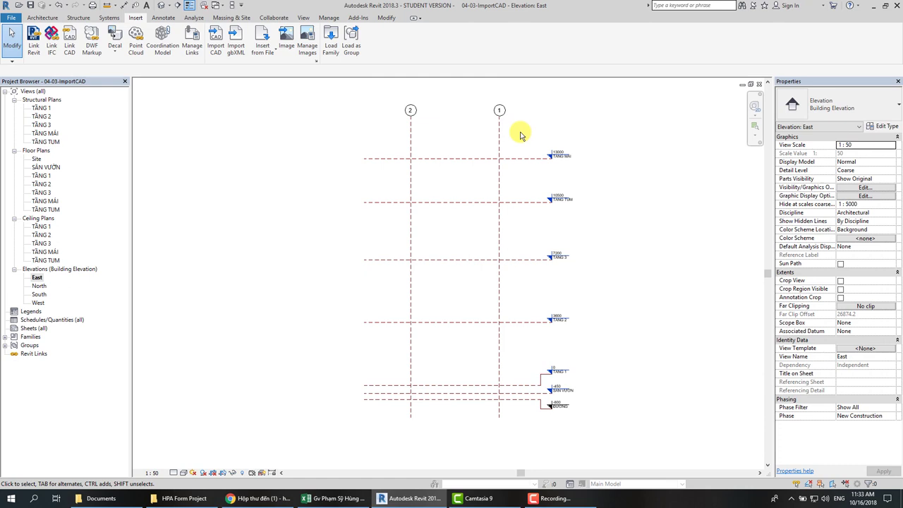
Drag grid 1's top end down so the grid 1 and 2 bubbles sit below TẦNG MÁI.
click(499, 127)
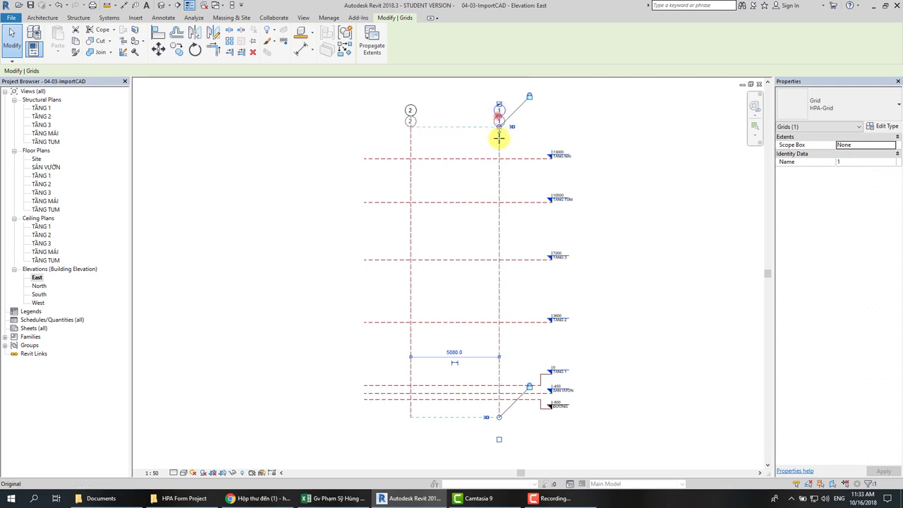
mouse_move(499, 119)
mouse_down()
mouse_move(488, 189)
mouse_move(503, 124)
mouse_up()
scroll(489, 188, up, 2)
scroll(494, 189, up, 1)
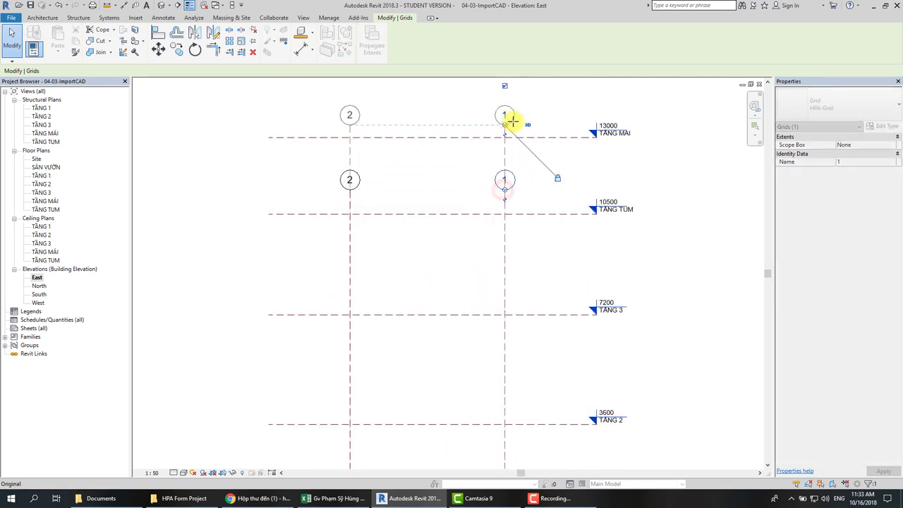
middle_drag(501, 148, 501, 154)
scroll(501, 154, up, 1)
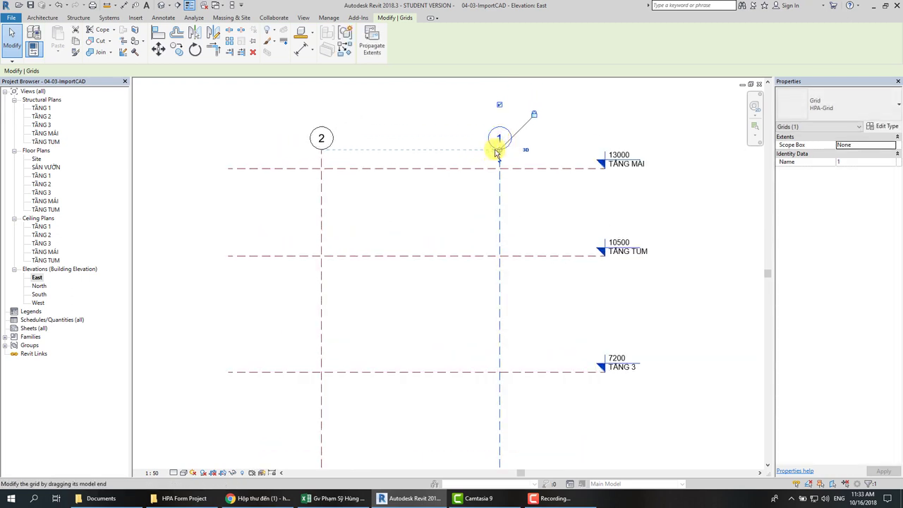
drag(500, 154, 500, 229)
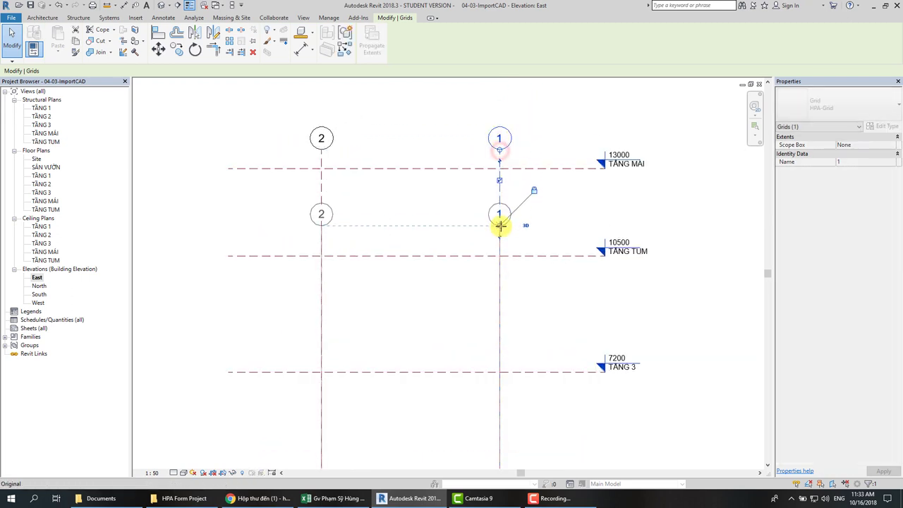
click(376, 125)
Check the grids in the TẦNG MÁI structural plan and the TẦNG TUM and TẦNG MÁI floor plans.
double_click(44, 135)
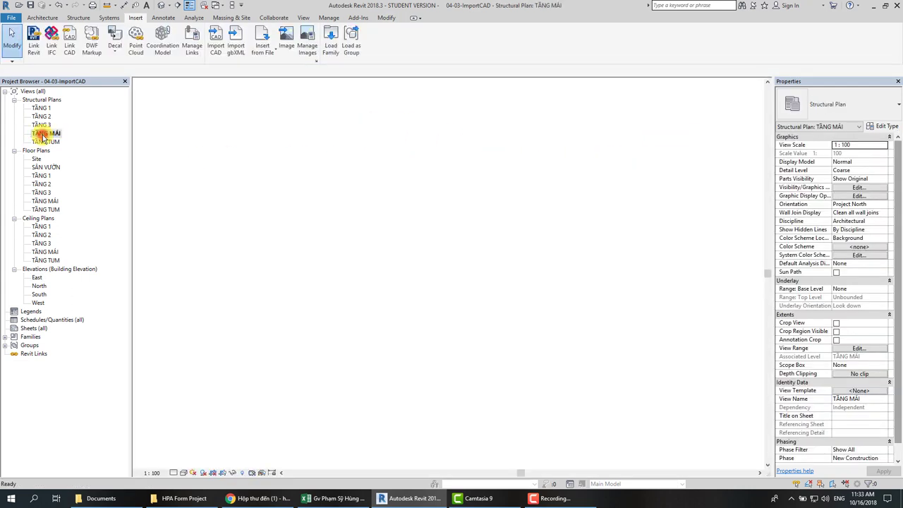
double_click(40, 209)
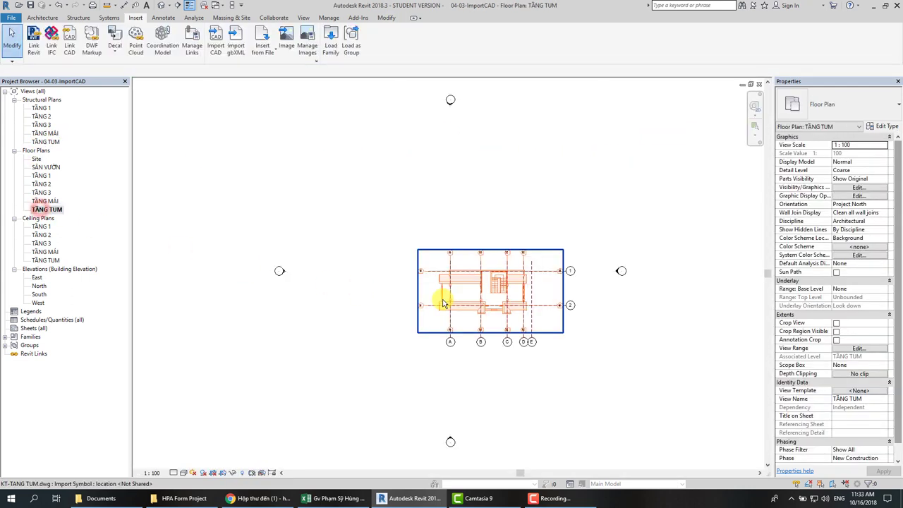
scroll(502, 337, up, 3)
scroll(580, 268, up, 2)
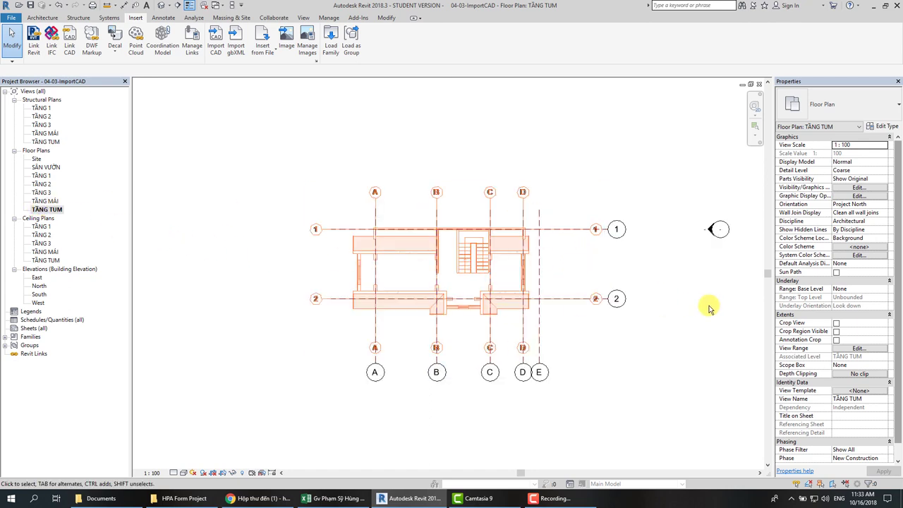
double_click(46, 202)
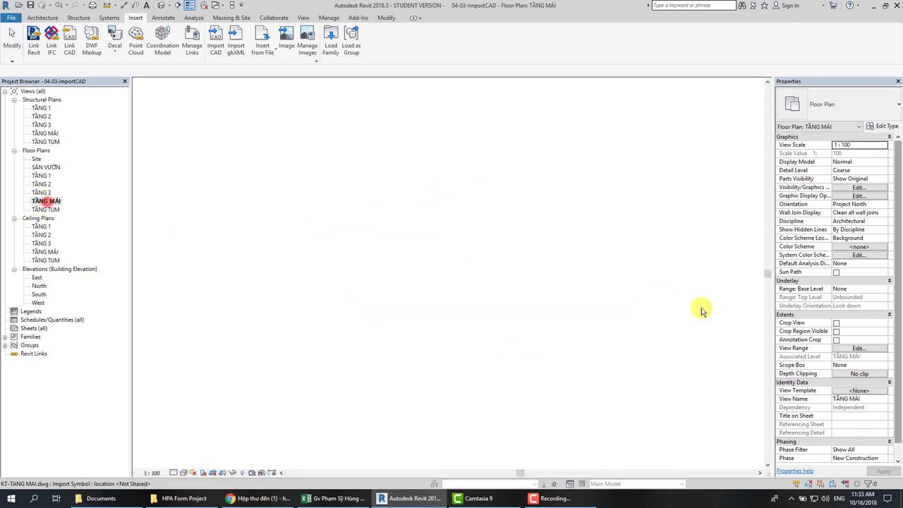
Inspect the imported CAD plan in TẦNG MÁI, then return to the East elevation.
scroll(599, 282, up, 2)
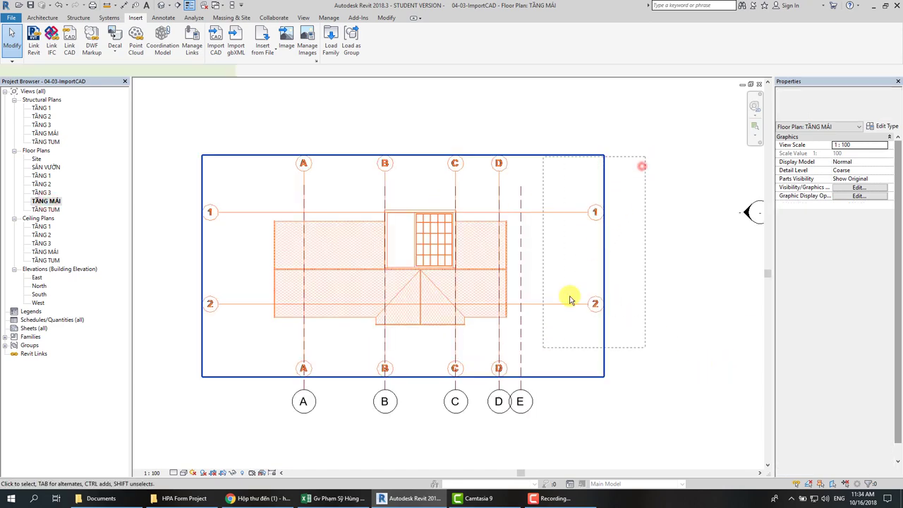
click(640, 165)
click(665, 237)
click(592, 213)
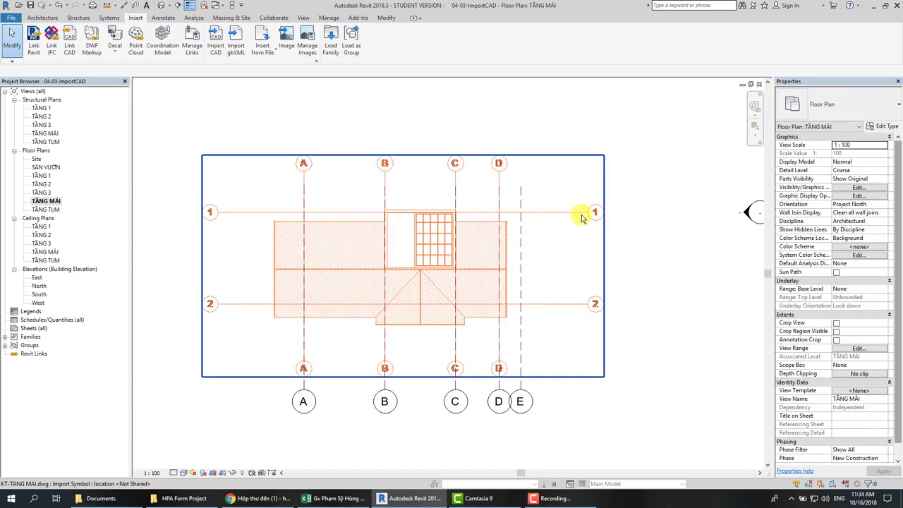
click(615, 240)
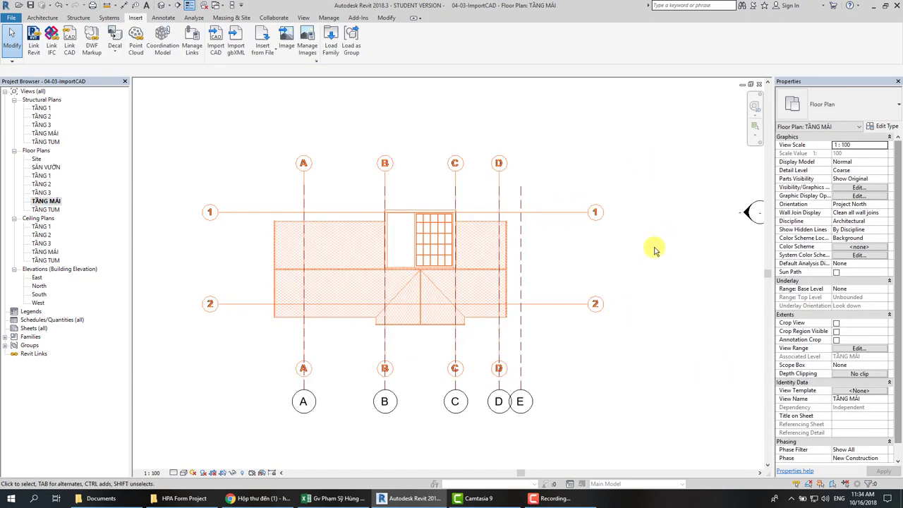
double_click(38, 278)
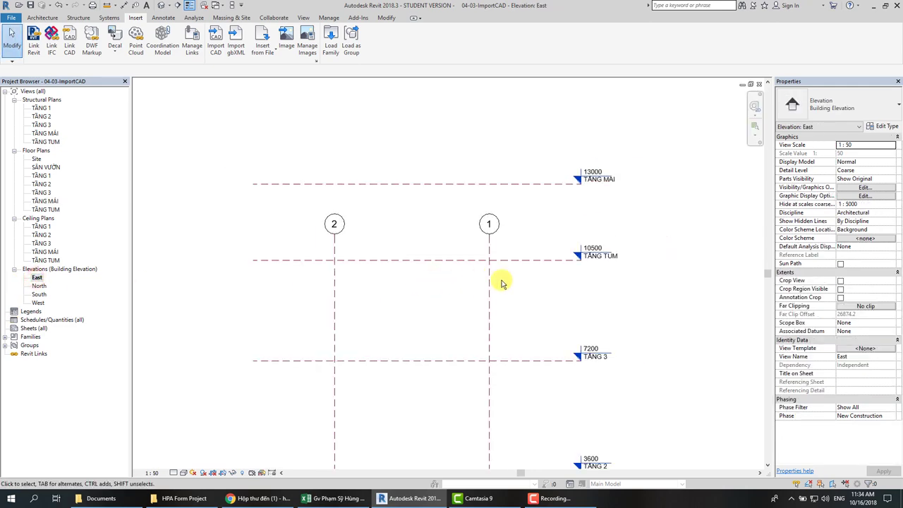
Drag grid 1's top end so grids 1 and 2 extend above TẦNG MÁI.
click(489, 285)
drag(488, 237, 491, 144)
scroll(507, 141, down, 1)
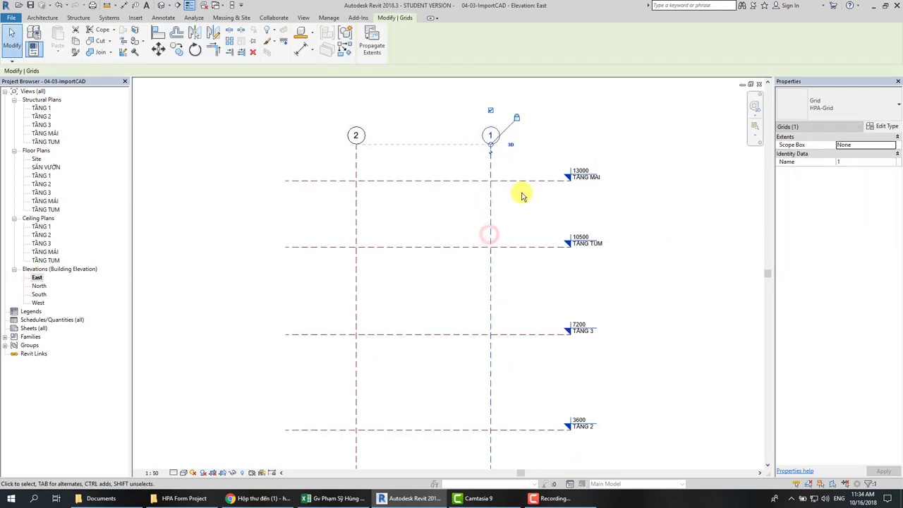
scroll(531, 233, down, 1)
click(550, 303)
Pan to the grid heads, then switch to the North elevation.
scroll(545, 240, down, 2)
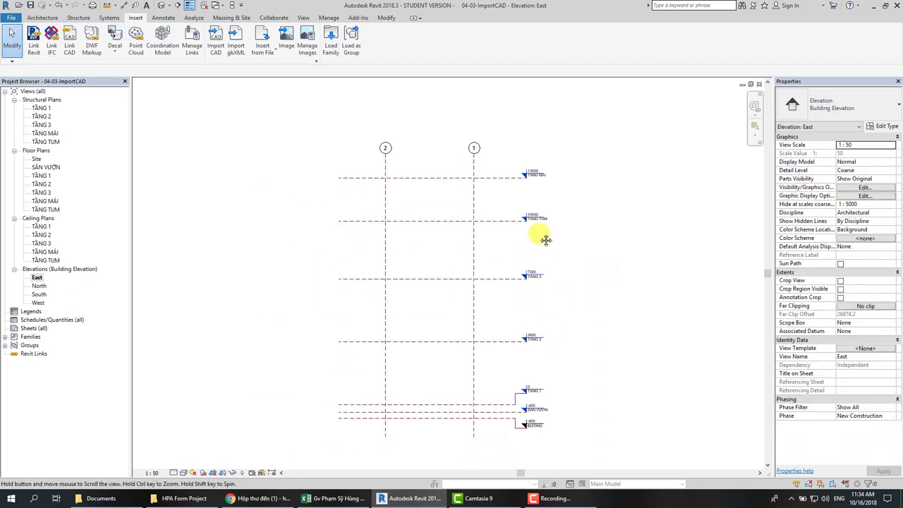
middle_drag(545, 240, 538, 222)
scroll(389, 133, up, 1)
scroll(390, 129, up, 1)
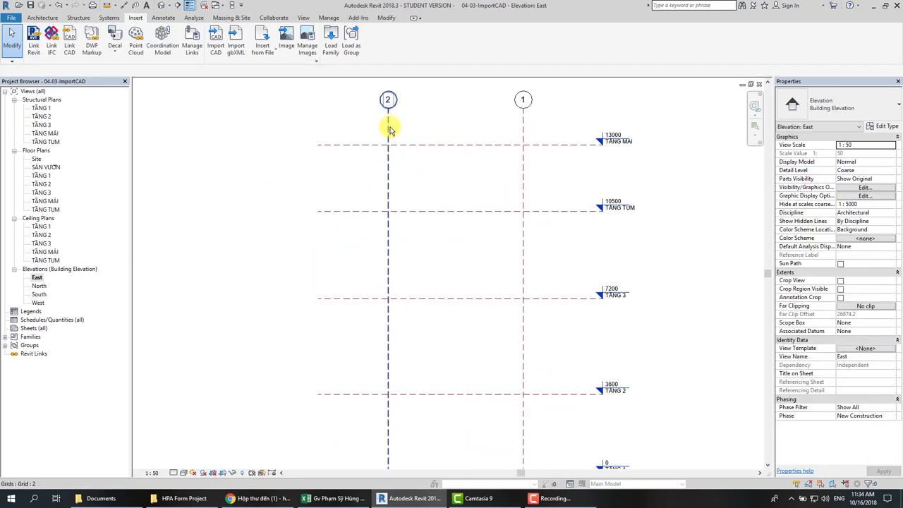
scroll(390, 129, up, 1)
scroll(379, 141, up, 1)
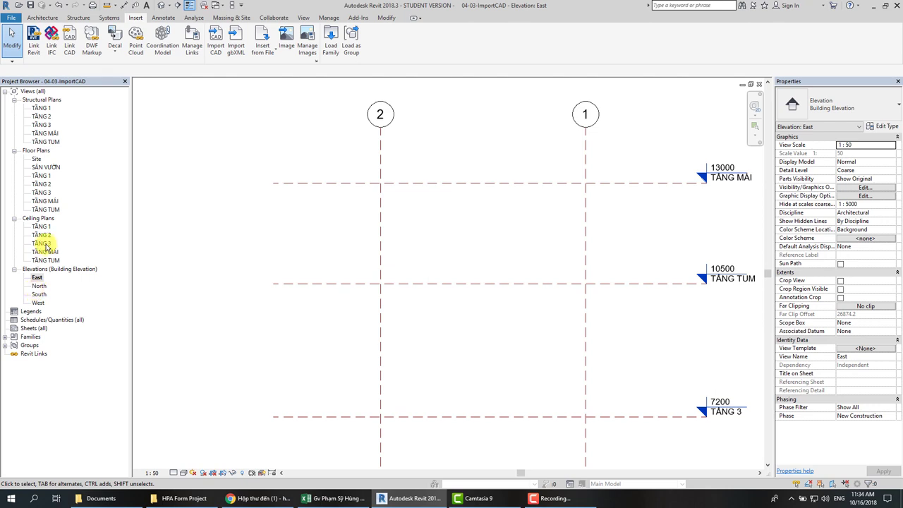
double_click(39, 285)
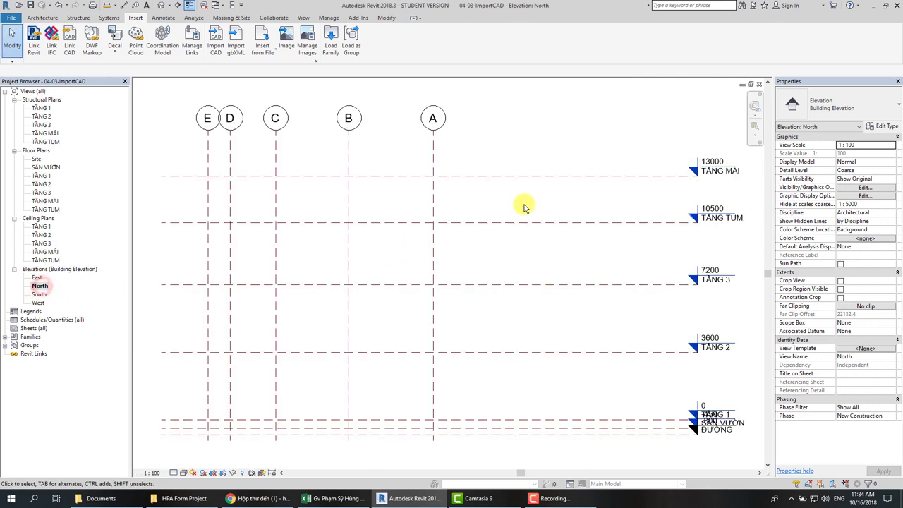
Check the TẦNG MÁI floor plan and come back to the North elevation.
scroll(520, 204, down, 1)
scroll(395, 184, up, 1)
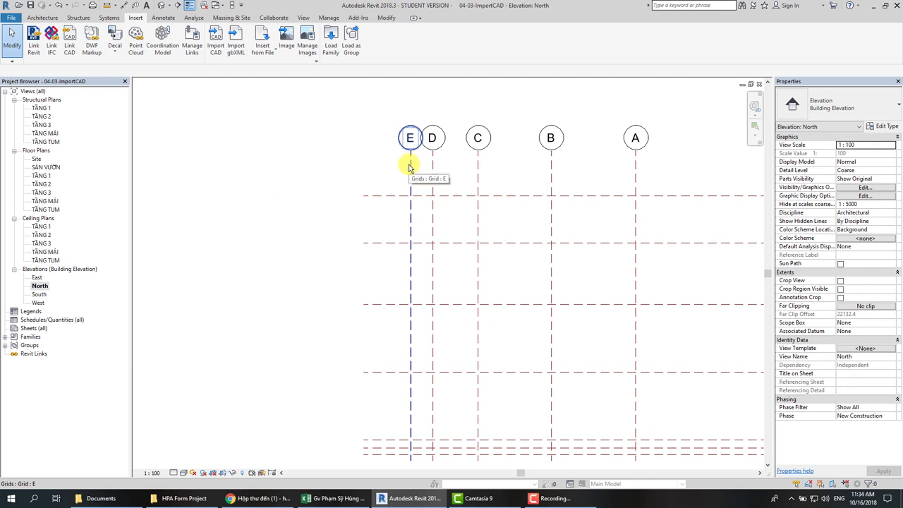
double_click(46, 201)
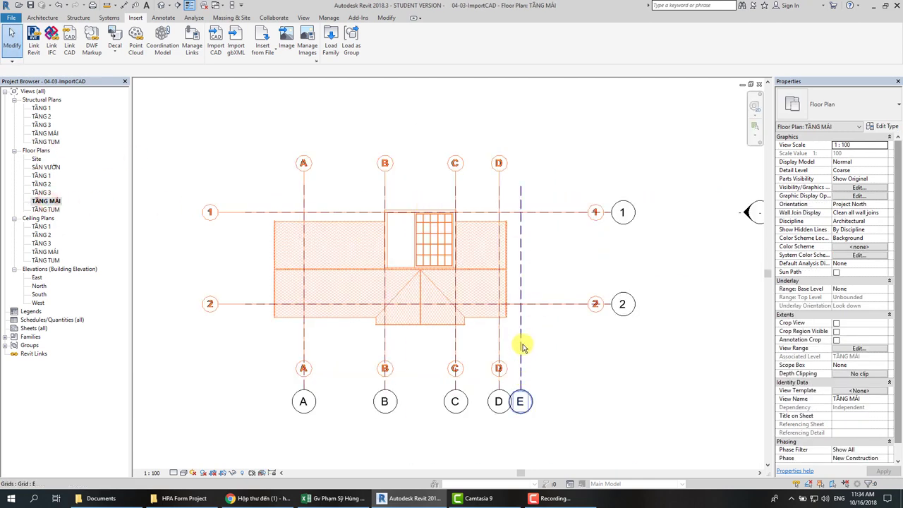
scroll(518, 322, up, 1)
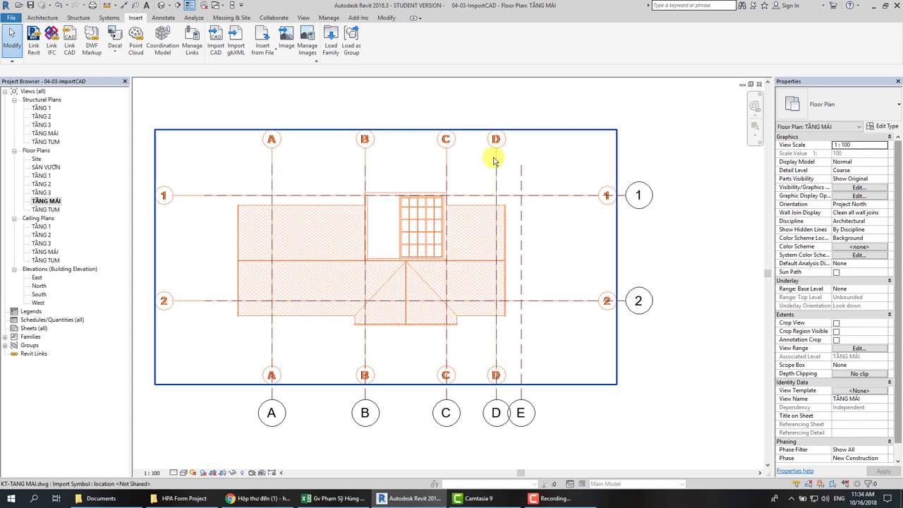
double_click(39, 286)
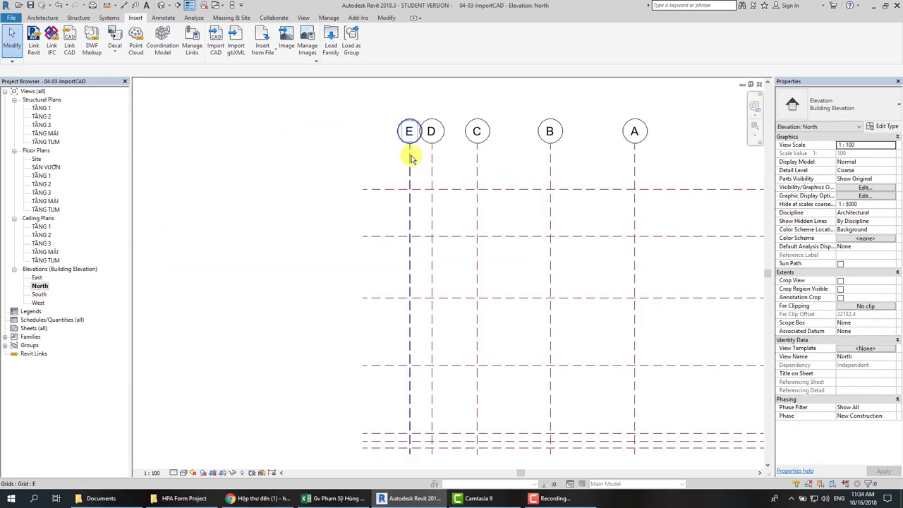
Drag grid E's top end below TẦNG TUM so its bubble clears grid D.
click(406, 157)
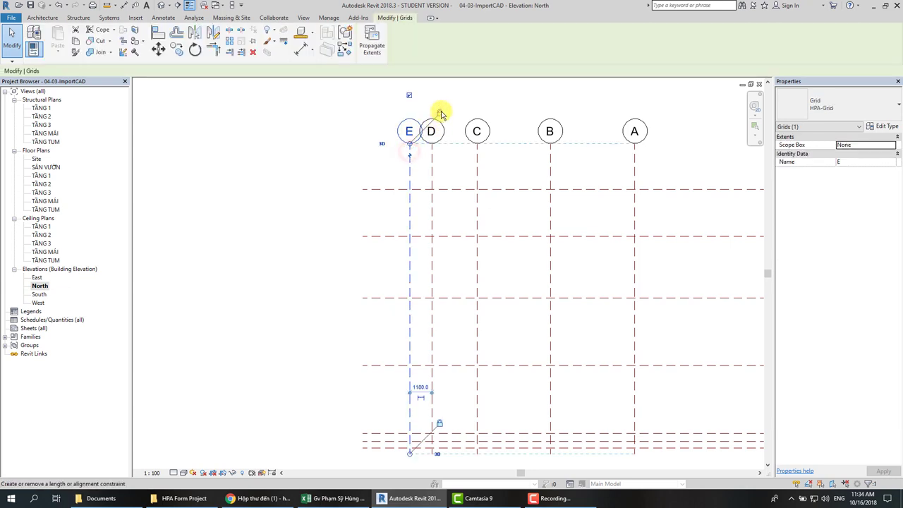
drag(410, 144, 407, 261)
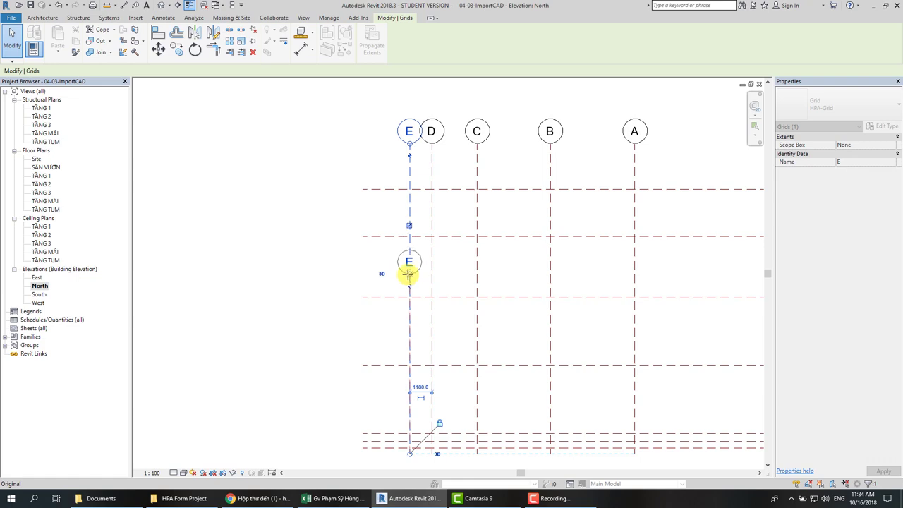
scroll(298, 238, down, 2)
scroll(520, 259, up, 1)
scroll(599, 268, up, 1)
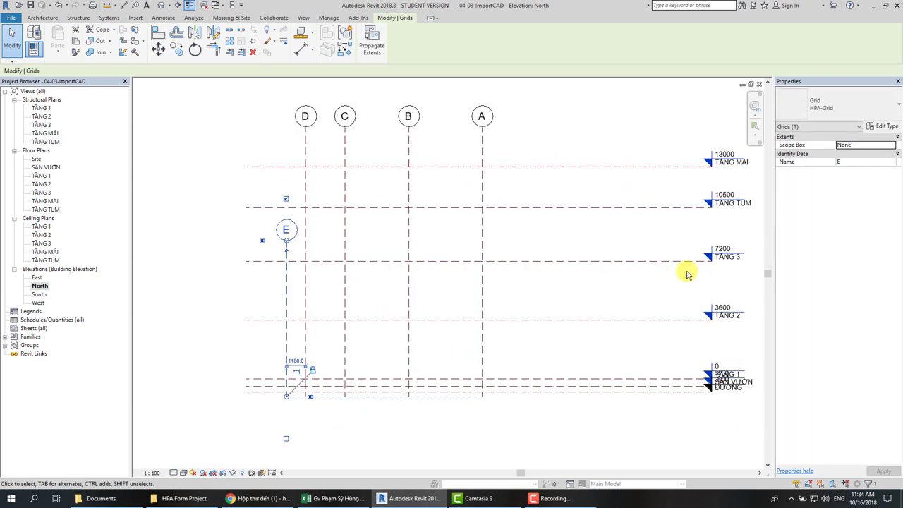
click(192, 220)
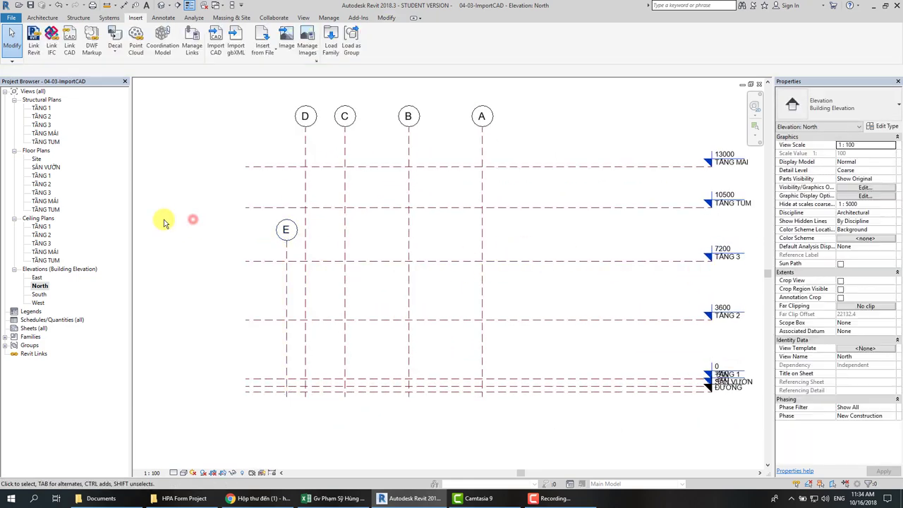
Look through the TẦNG 3 and TẦNG MÁI plans and grid 1 in East, ending on North.
double_click(38, 194)
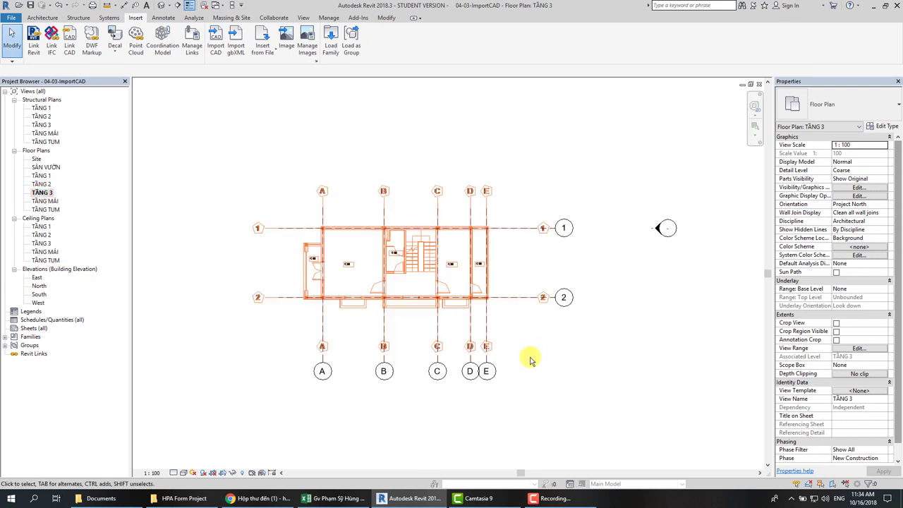
double_click(52, 202)
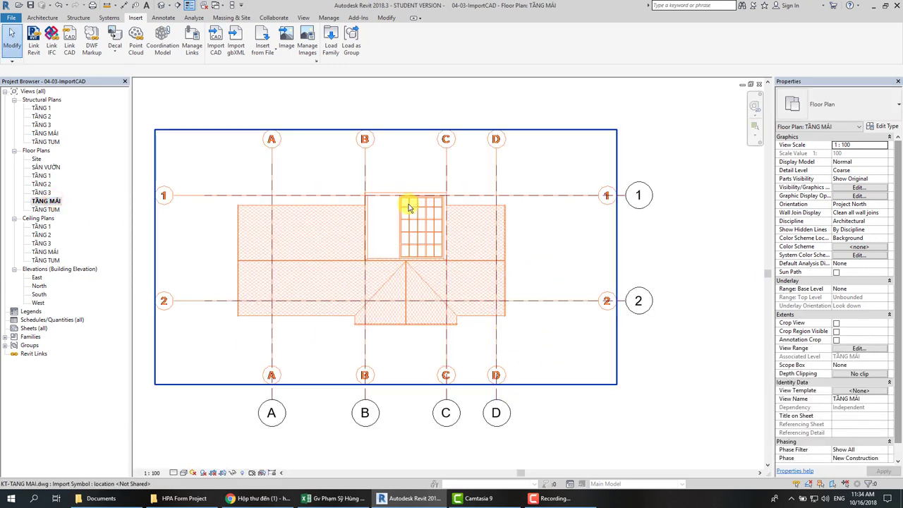
double_click(37, 279)
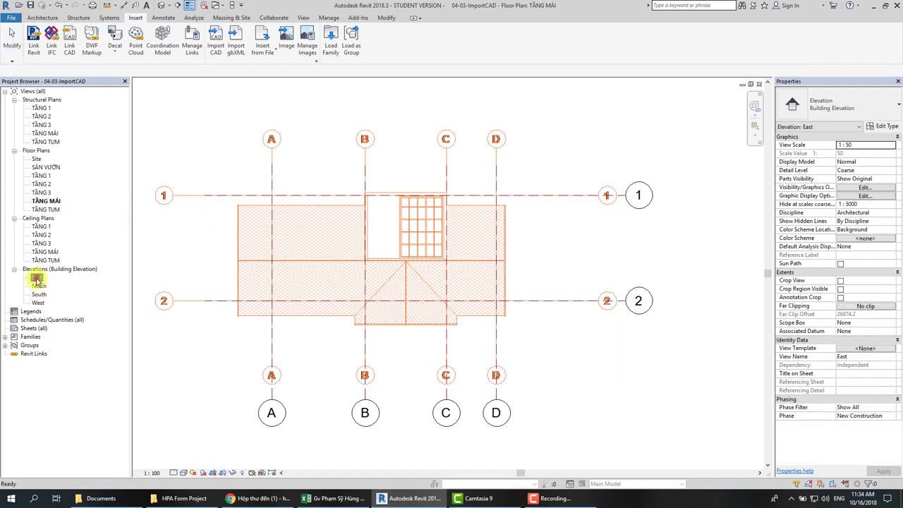
scroll(550, 185, down, 1)
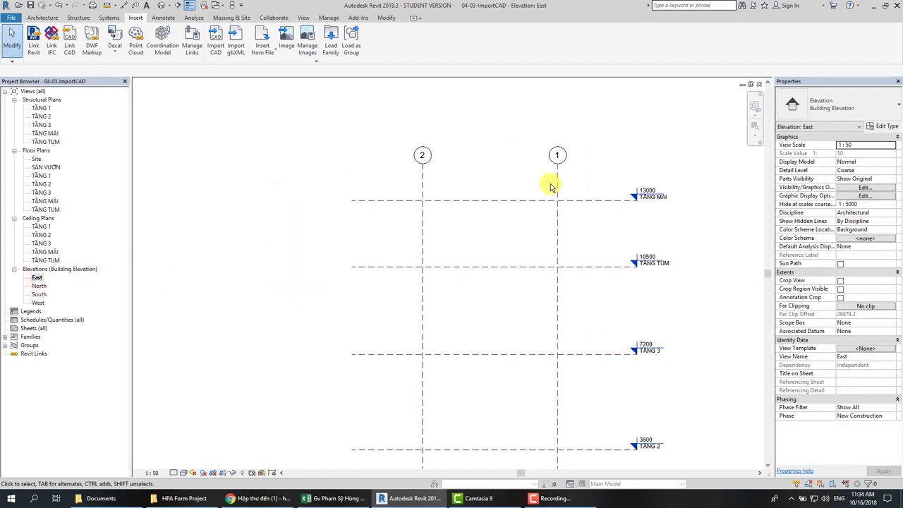
click(558, 181)
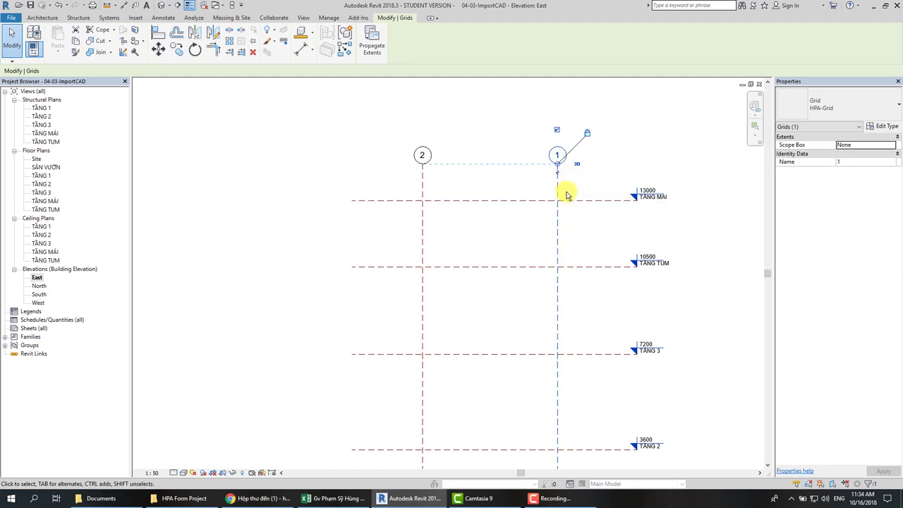
double_click(38, 287)
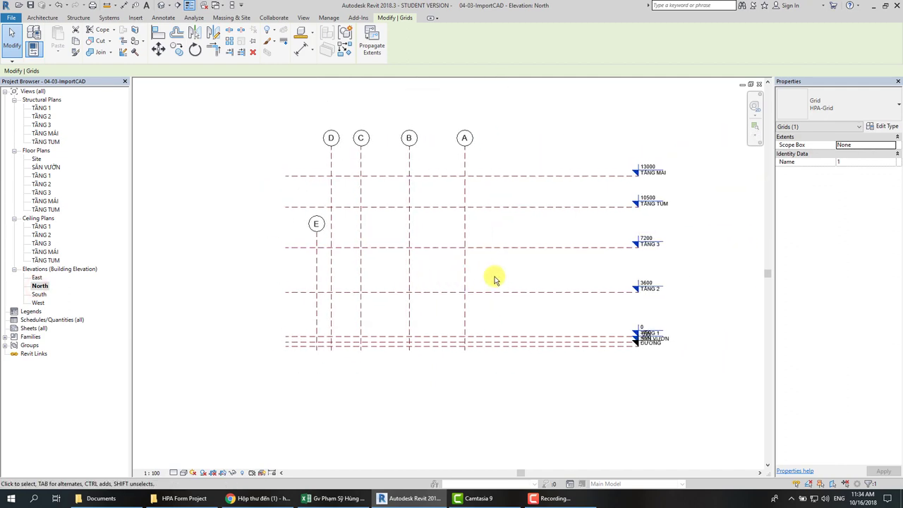
Select grid A and extend its lower end downward.
drag(494, 276, 430, 284)
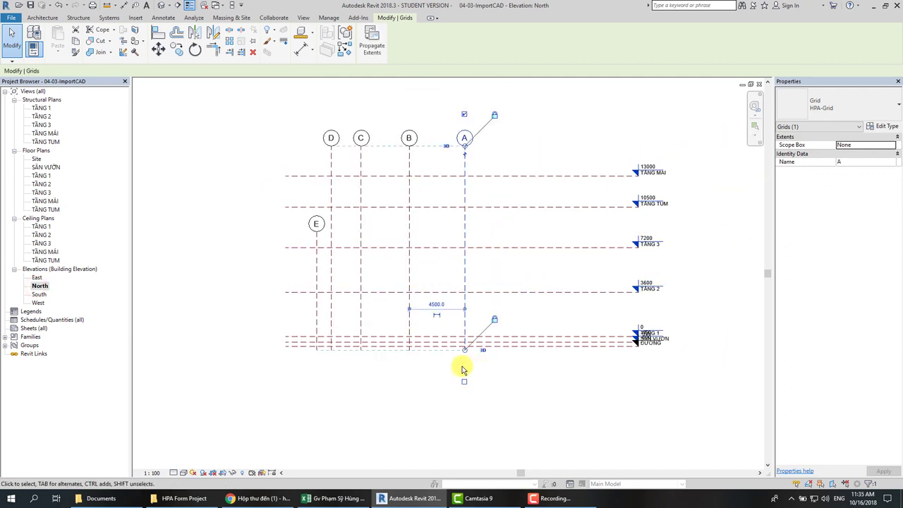
scroll(464, 367, up, 2)
drag(466, 345, 467, 365)
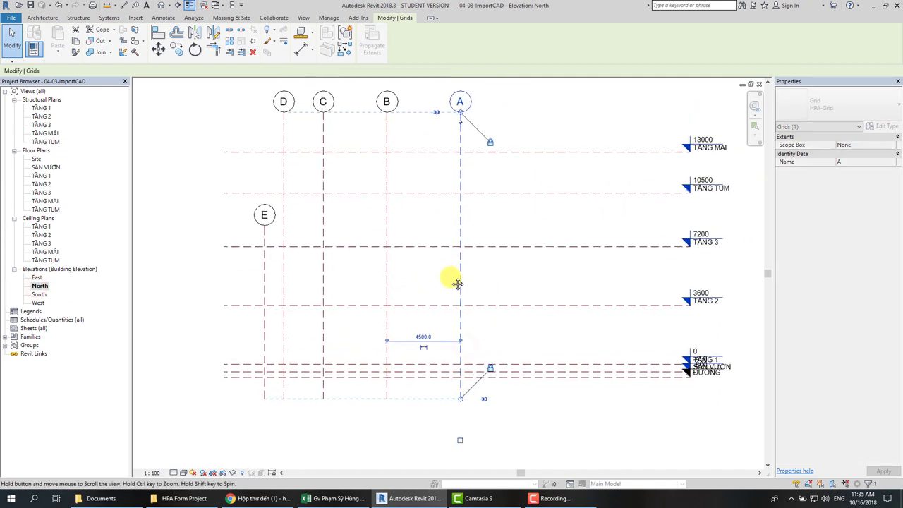
scroll(456, 282, down, 3)
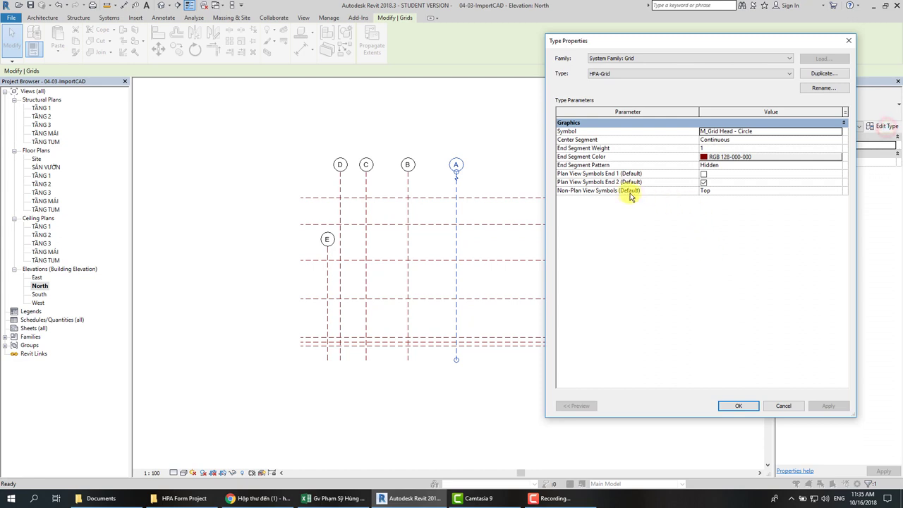
Set the HPA-Grid type's Non-Plan View Symbols (Default) to Bottom.
click(830, 190)
click(838, 190)
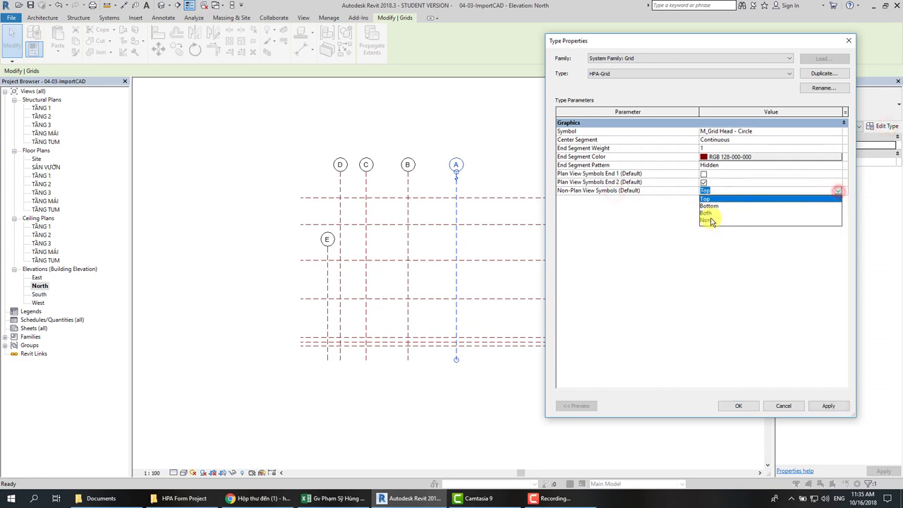
click(709, 206)
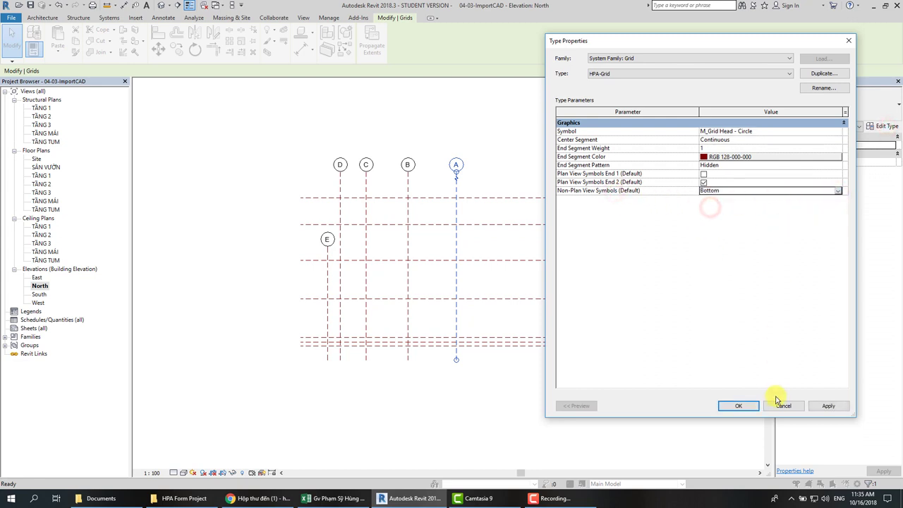
click(829, 406)
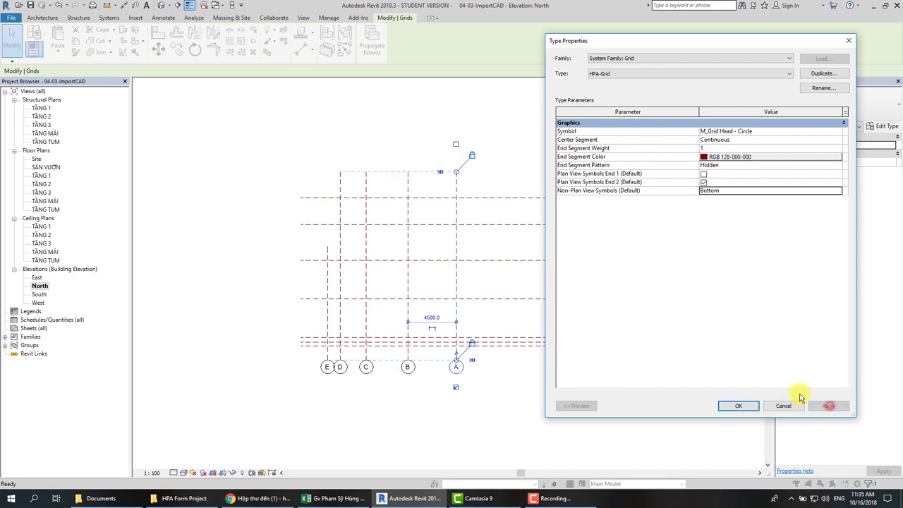
click(731, 405)
click(514, 395)
scroll(514, 392, up, 2)
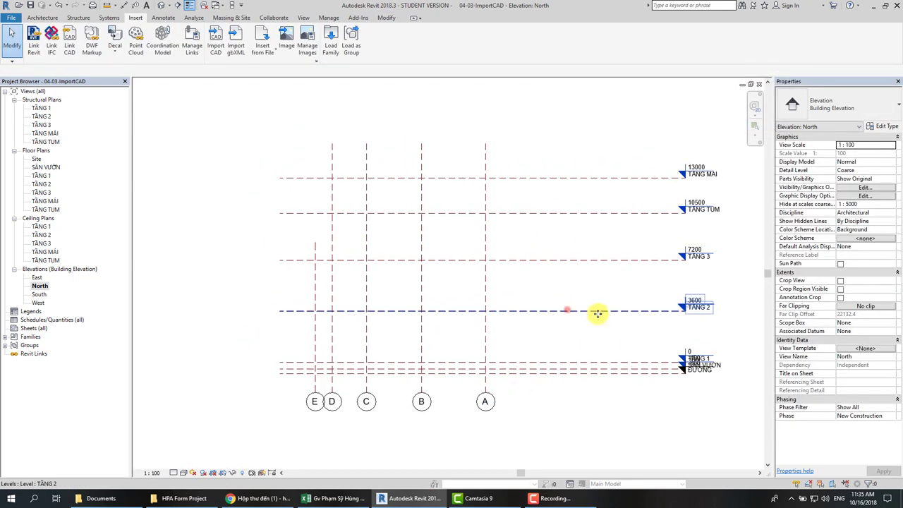
Pull the levels' right ends left toward grid A, then zoom to the lower level heads.
click(597, 311)
drag(599, 308, 534, 308)
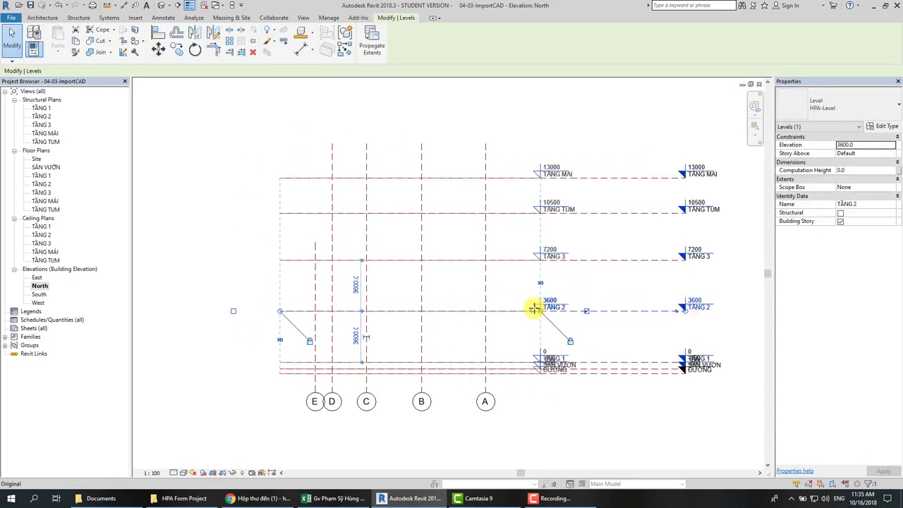
click(639, 430)
middle_drag(590, 358, 647, 330)
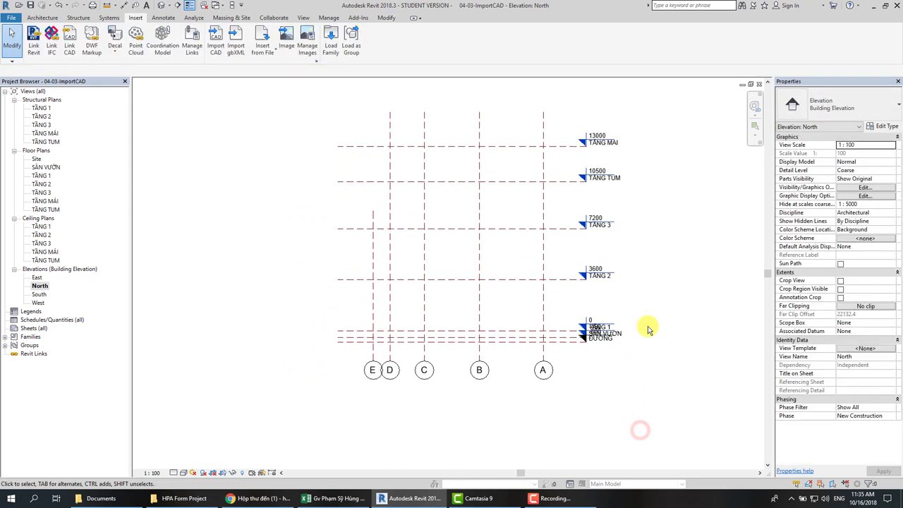
scroll(584, 292, up, 1)
scroll(585, 383, up, 2)
scroll(573, 372, up, 2)
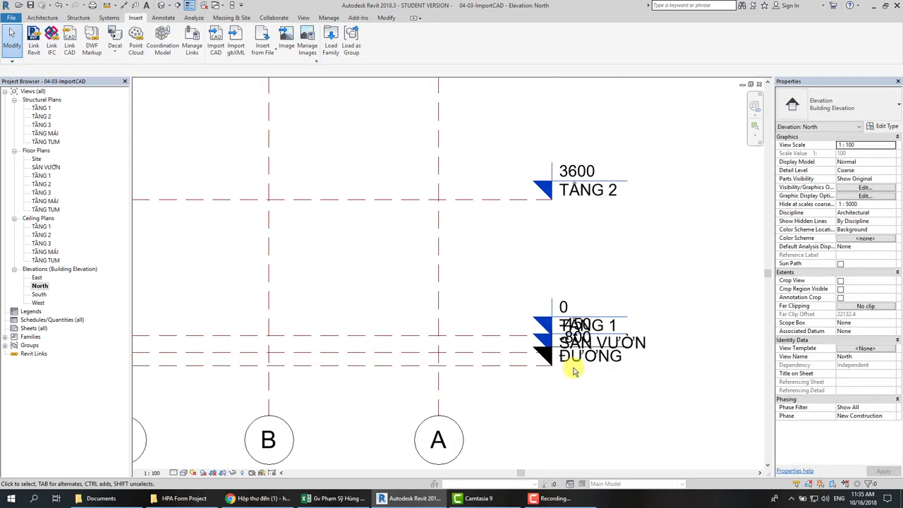
scroll(500, 386, up, 1)
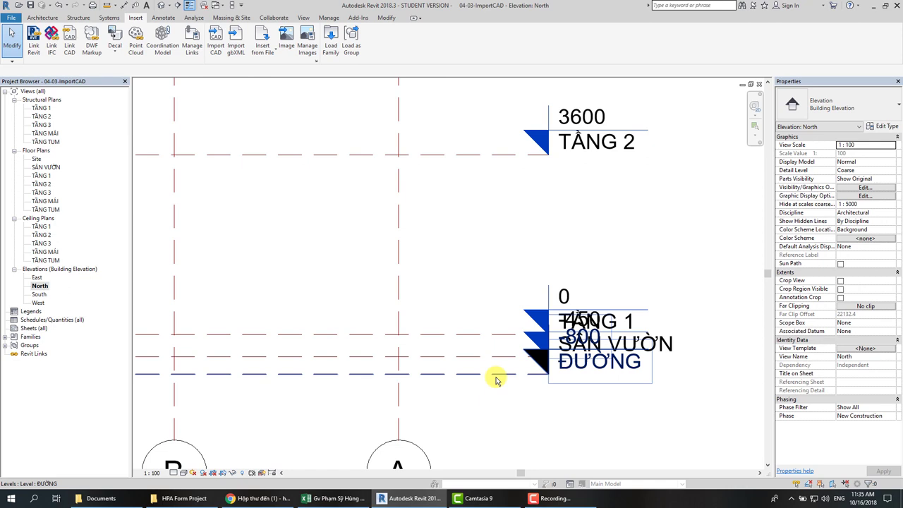
Add elbows offsetting the ĐƯỜNG head downward and the TẦNG 1 head upward.
click(496, 379)
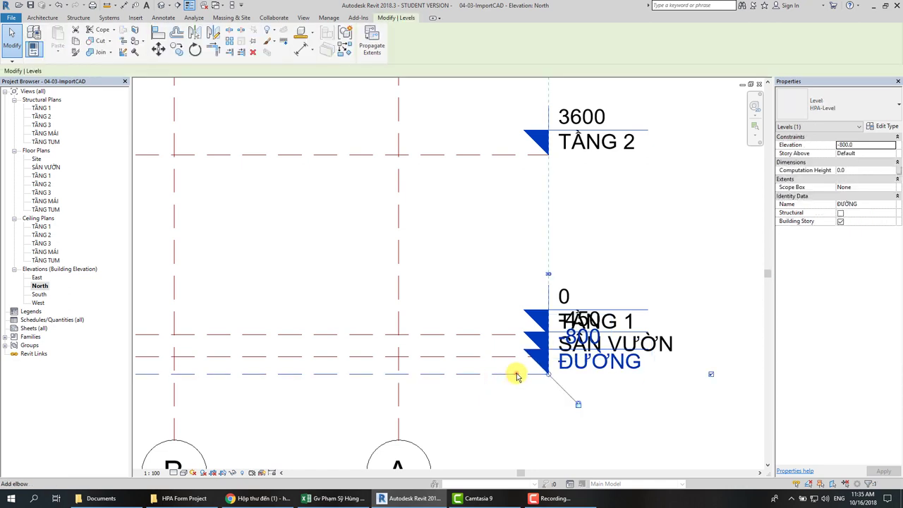
drag(517, 376, 486, 411)
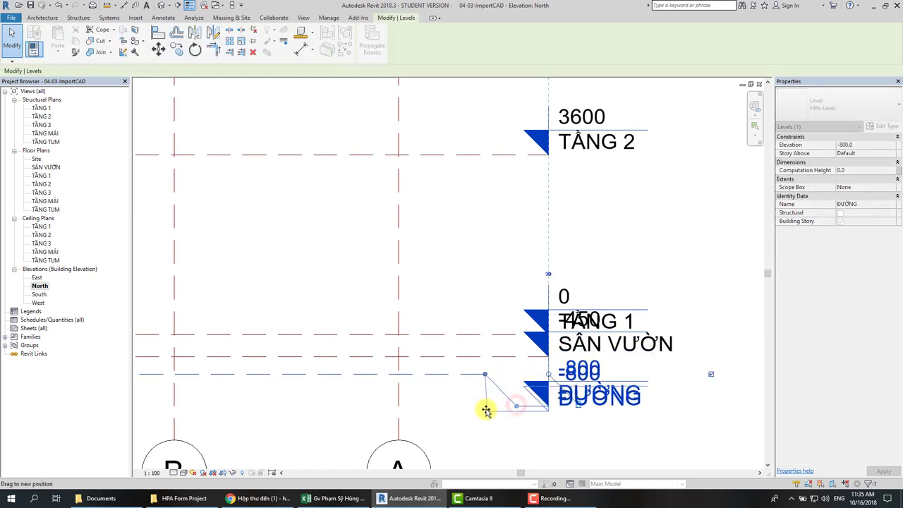
click(497, 334)
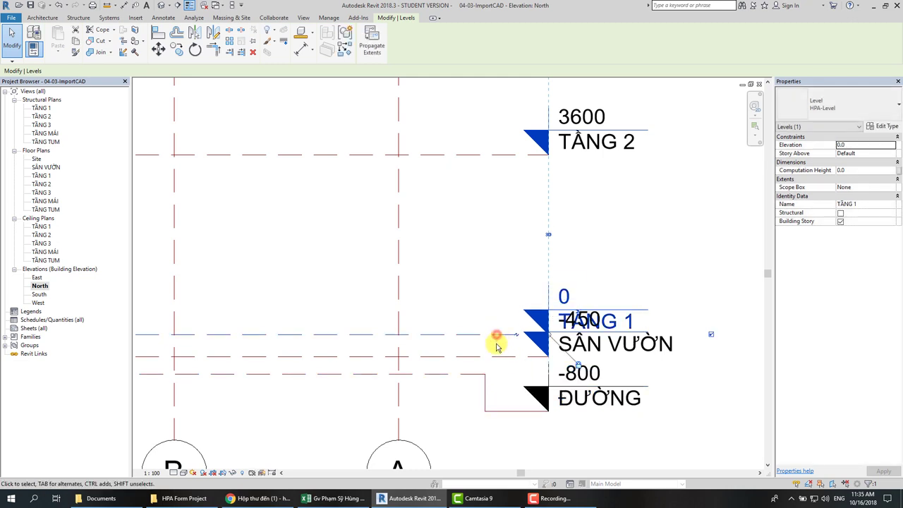
mouse_move(517, 365)
mouse_down()
mouse_move(507, 283)
mouse_move(483, 288)
mouse_up()
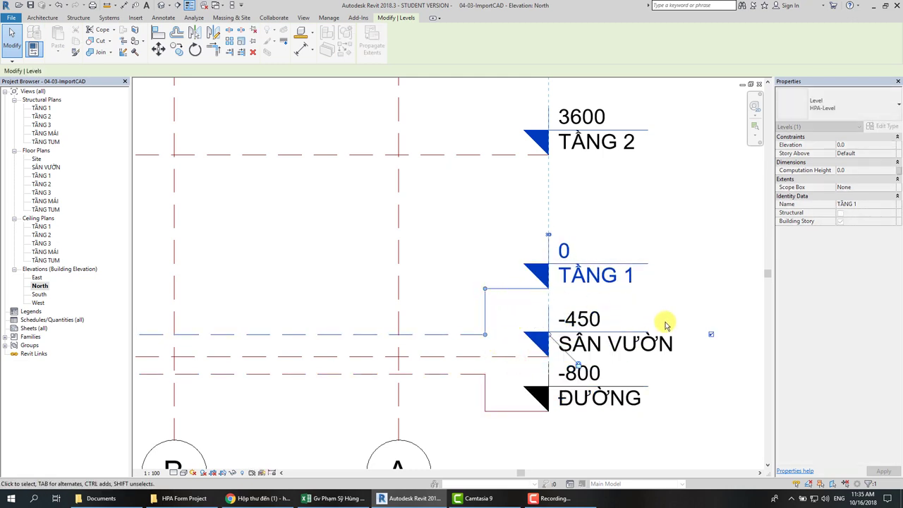
click(661, 323)
Nudge the ĐƯỜNG elbowed head slightly lower and deselect it.
scroll(651, 392, down, 2)
scroll(650, 393, up, 2)
click(557, 380)
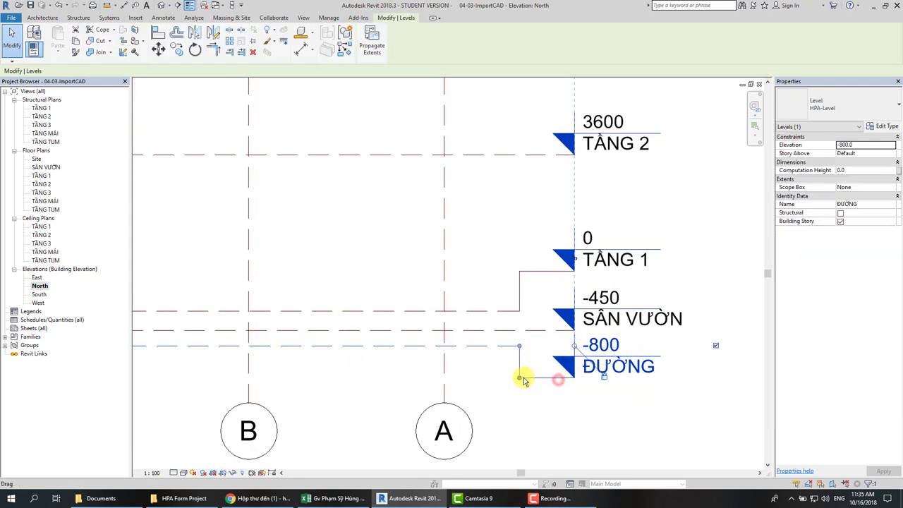
drag(520, 376, 520, 409)
key(Escape)
Switch from the North elevation to East and set its view scale to 1:100.
scroll(621, 395, down, 2)
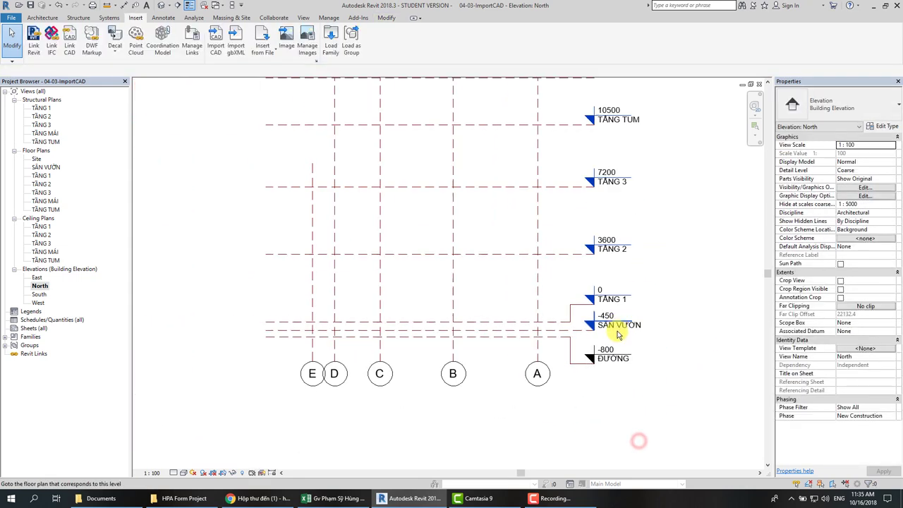
middle_drag(637, 439, 666, 339)
scroll(583, 369, down, 1)
scroll(557, 376, down, 1)
scroll(675, 372, down, 2)
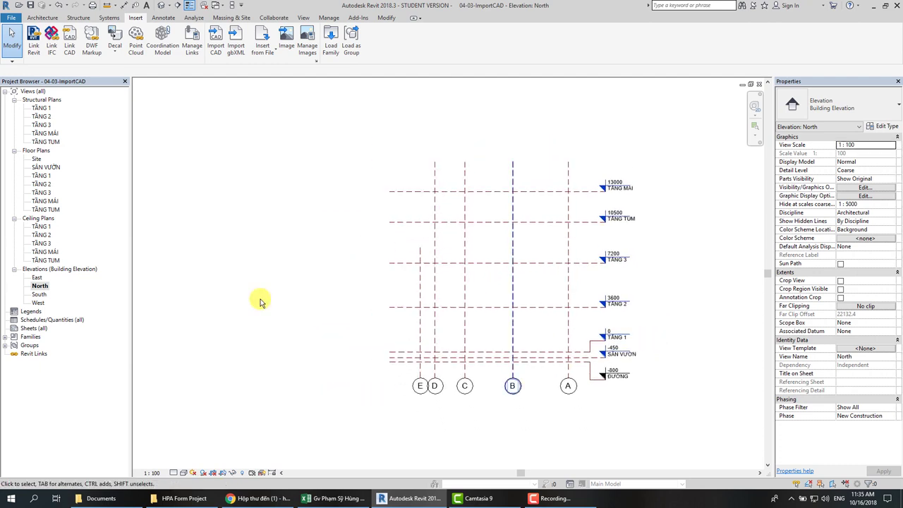
double_click(36, 277)
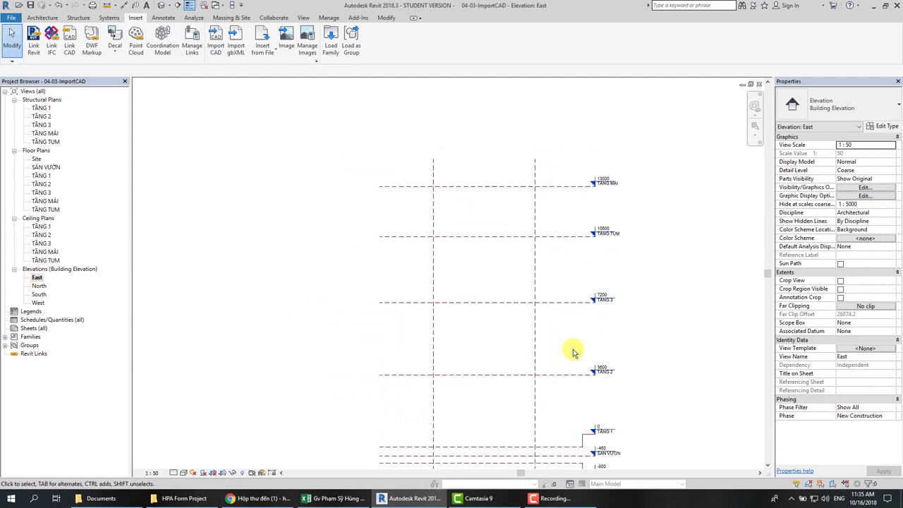
scroll(565, 347, up, 1)
scroll(548, 343, up, 1)
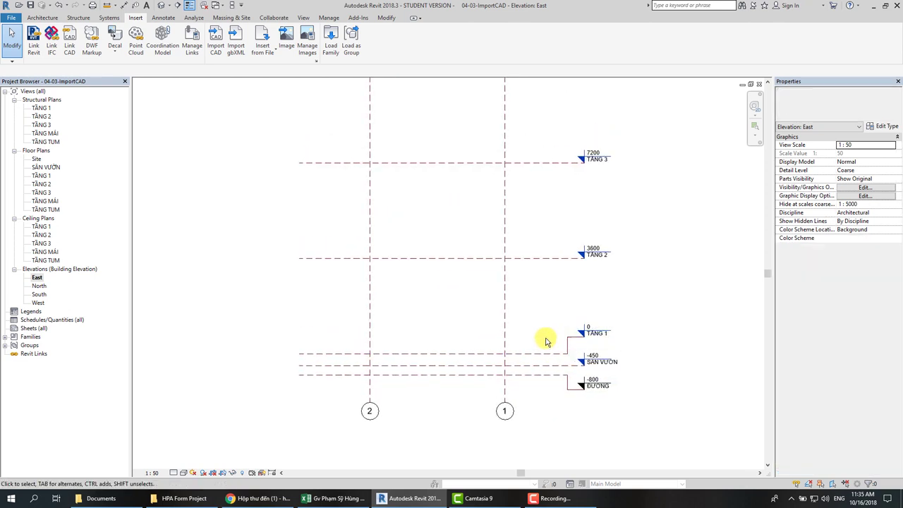
click(152, 473)
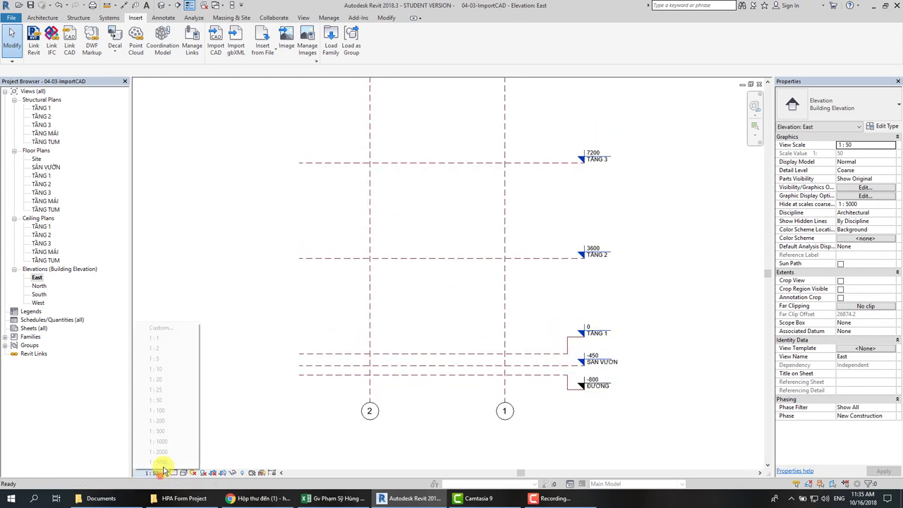
click(177, 409)
Check the offset level heads in the West and East elevations, then return to North.
scroll(589, 372, down, 1)
scroll(512, 393, down, 1)
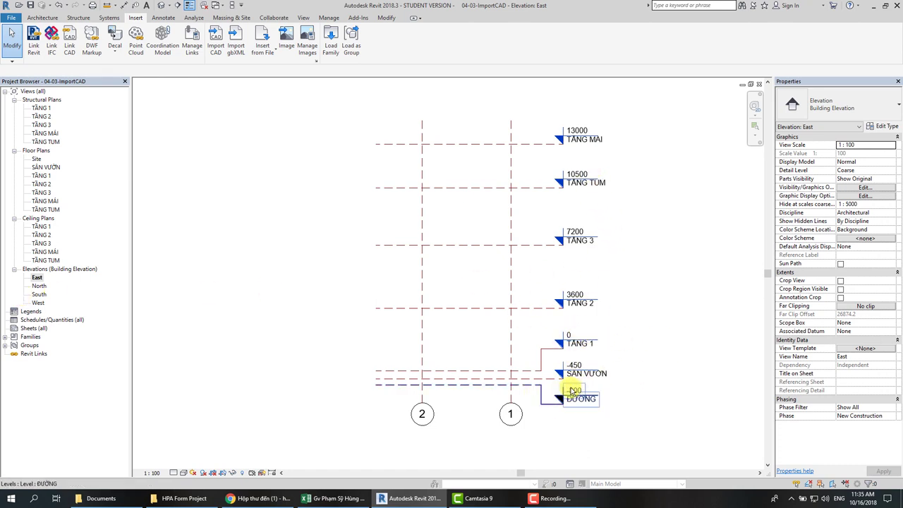
double_click(38, 303)
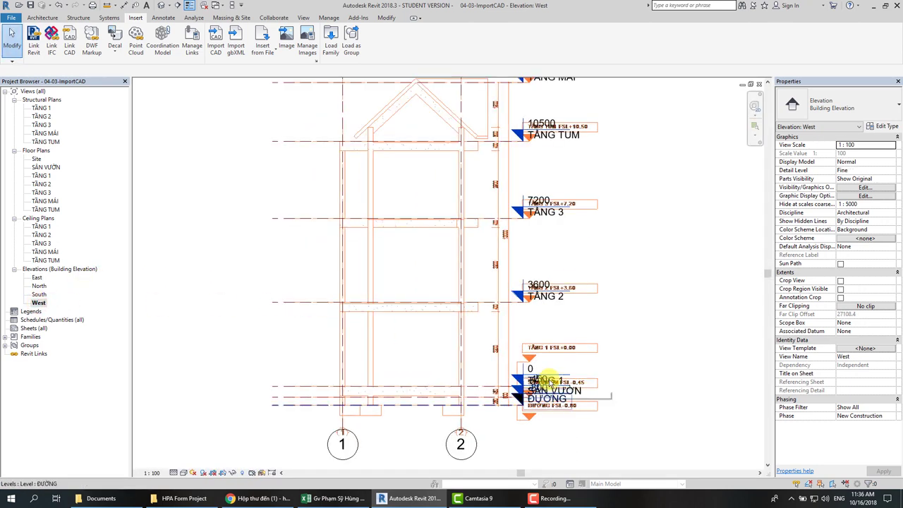
scroll(548, 381, down, 1)
double_click(36, 279)
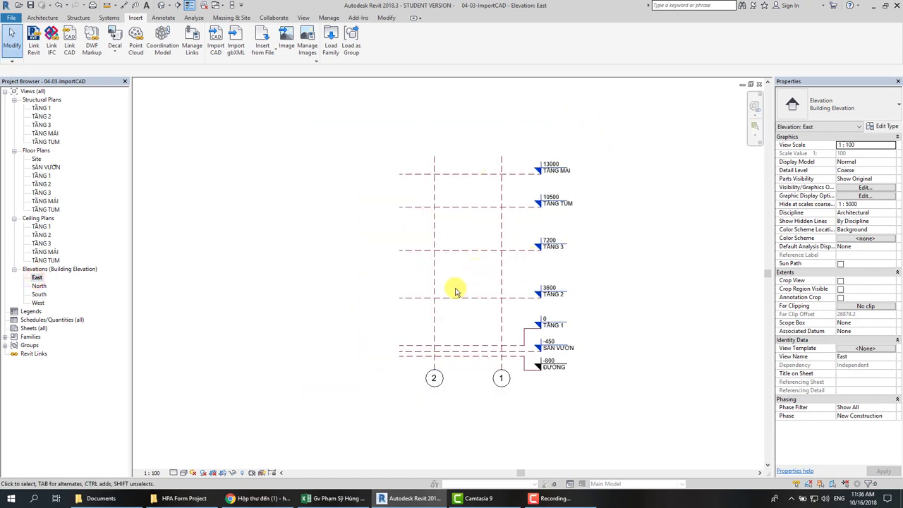
double_click(38, 286)
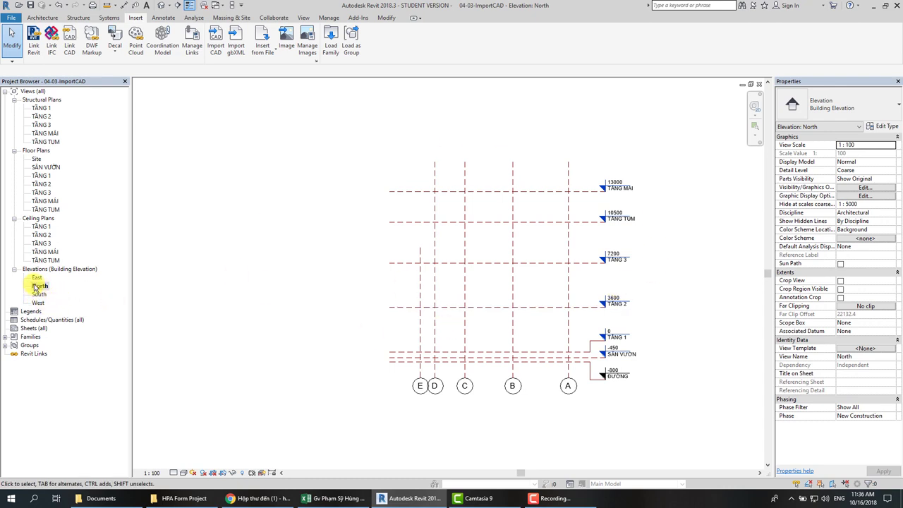
Propagate the North elevation's level extents to the South elevation and check the result there.
drag(675, 148, 584, 427)
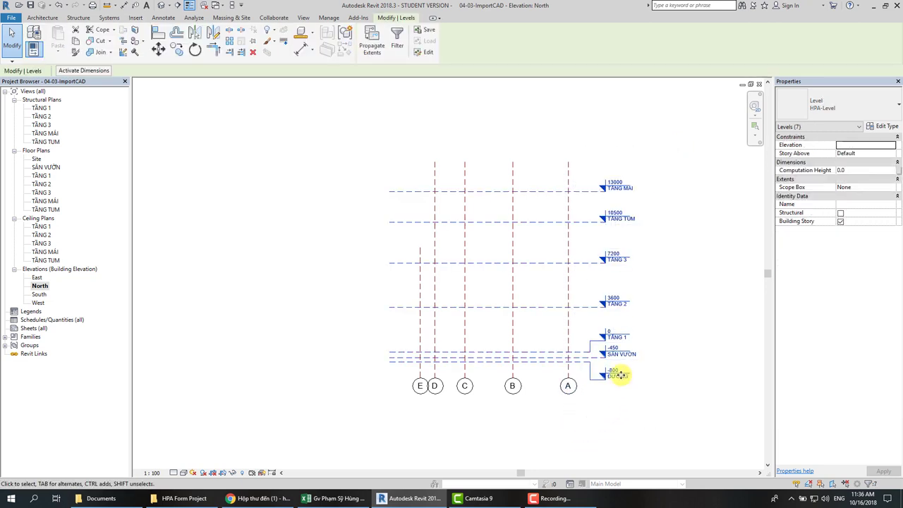
click(375, 50)
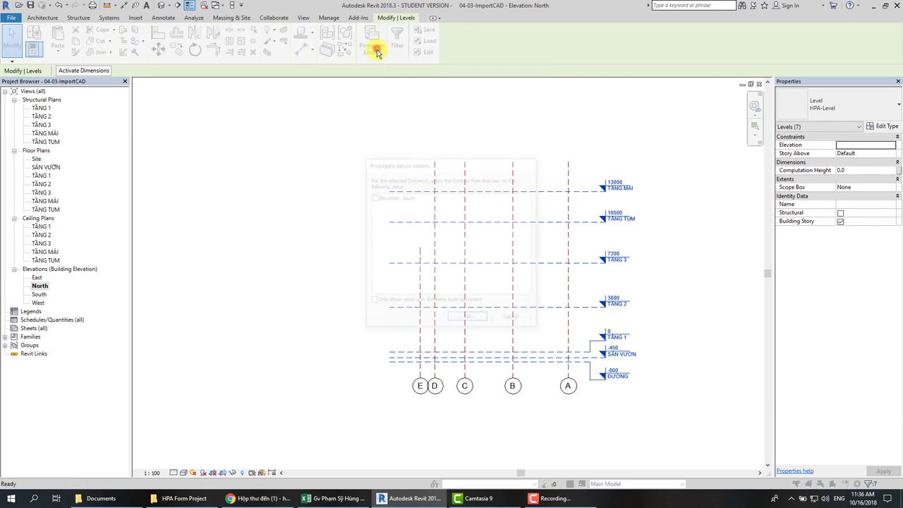
click(373, 197)
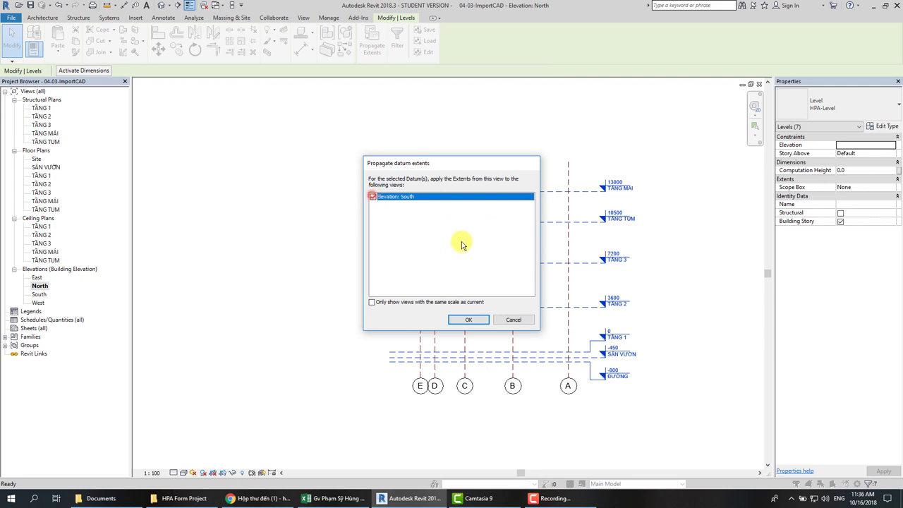
click(469, 320)
double_click(39, 294)
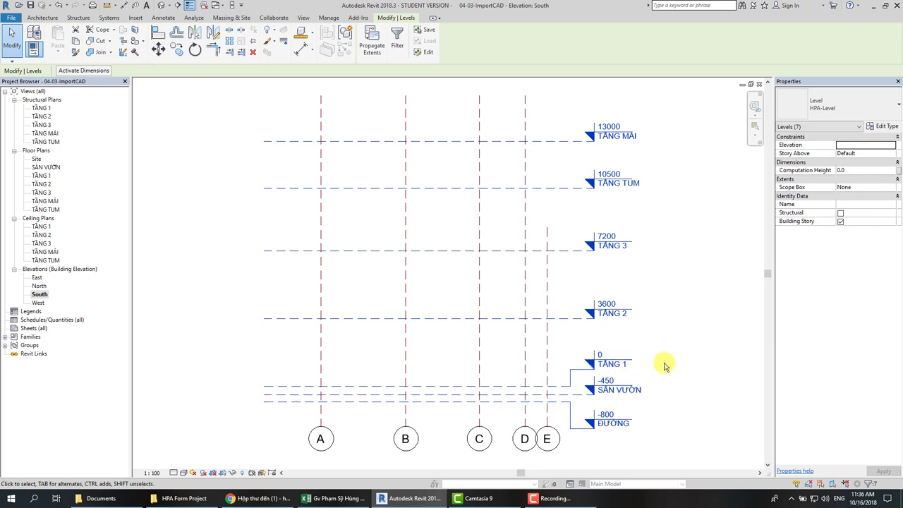
click(696, 340)
middle_drag(671, 400, 618, 336)
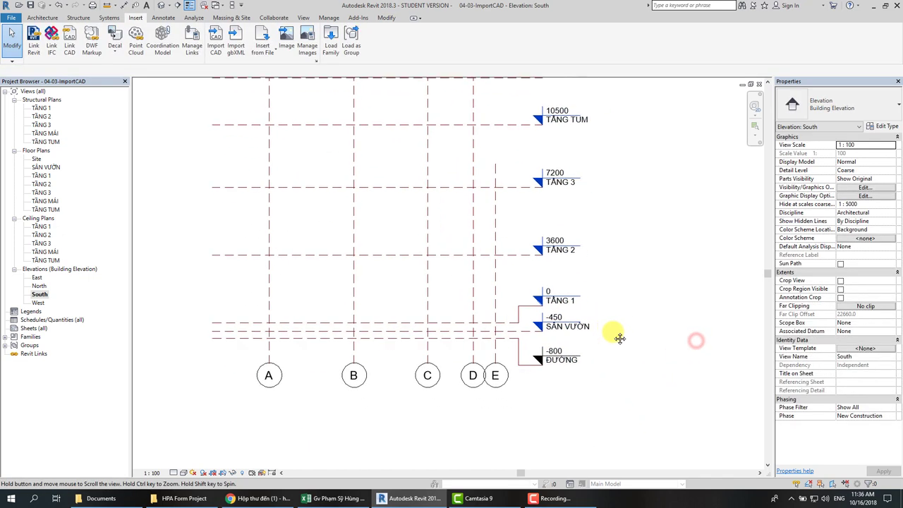
Propagate all the East elevation's level extents to the West elevation.
double_click(38, 278)
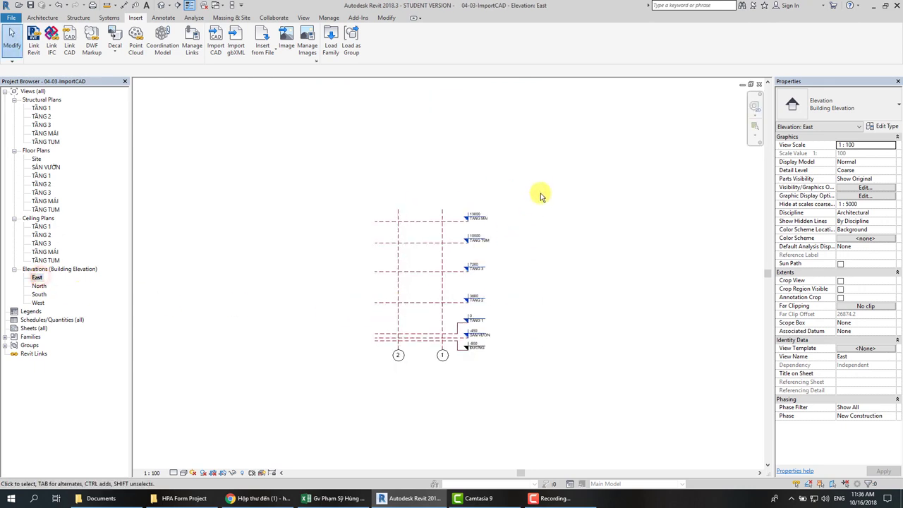
drag(532, 188, 457, 367)
click(368, 41)
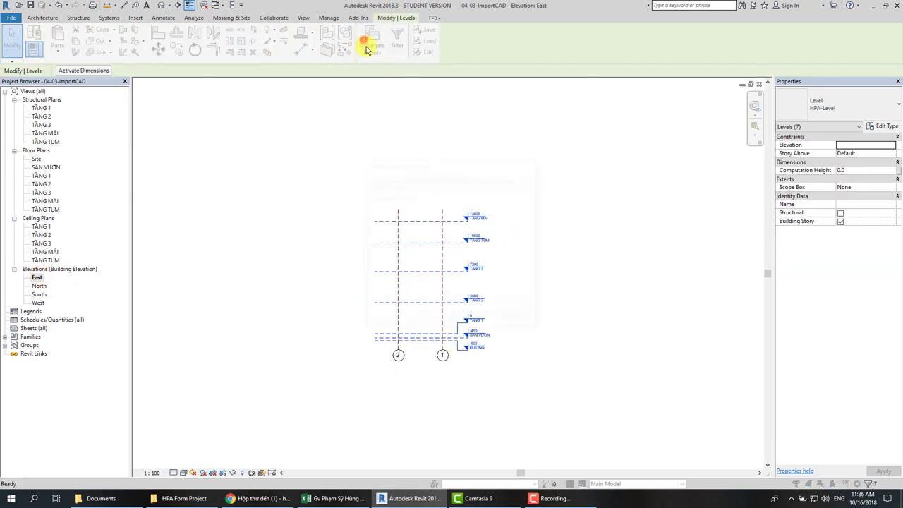
click(373, 196)
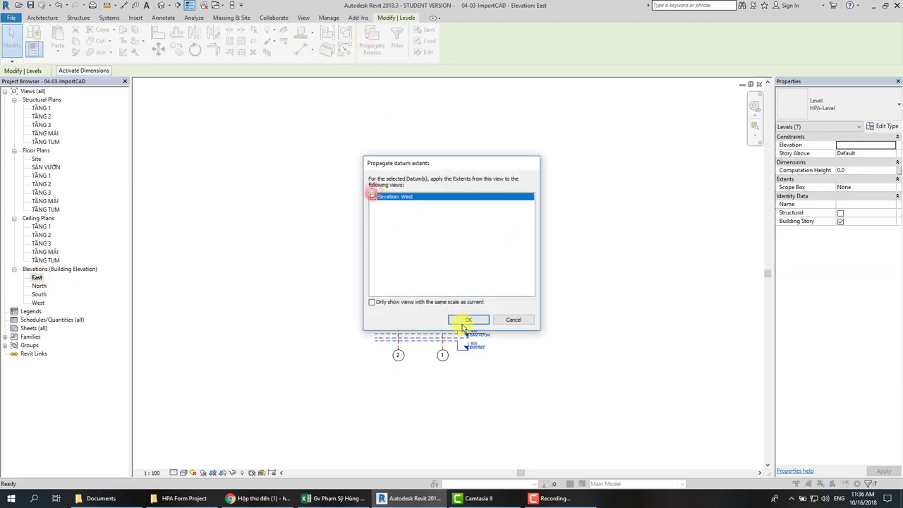
click(467, 320)
click(527, 376)
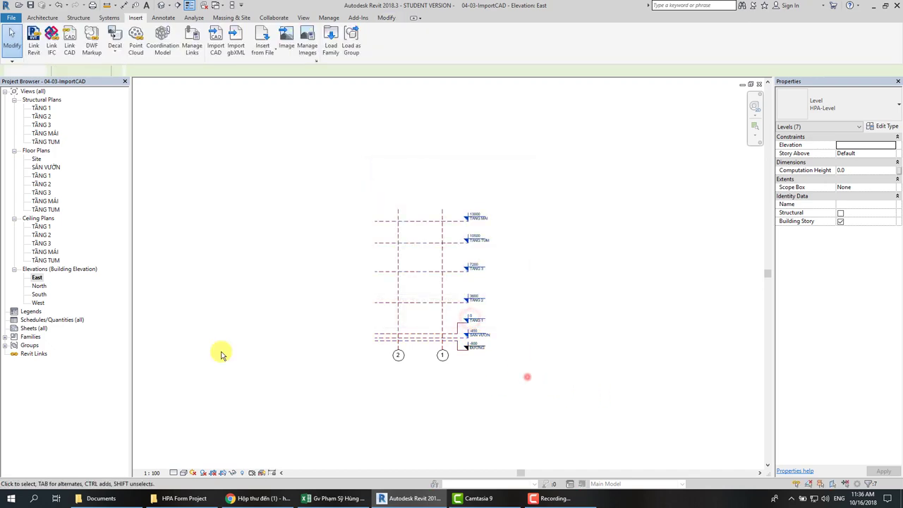
Inspect West's roof and upper level heads, grids 1 and 2 and ĐƯỜNG, then open South.
double_click(38, 303)
scroll(577, 390, up, 2)
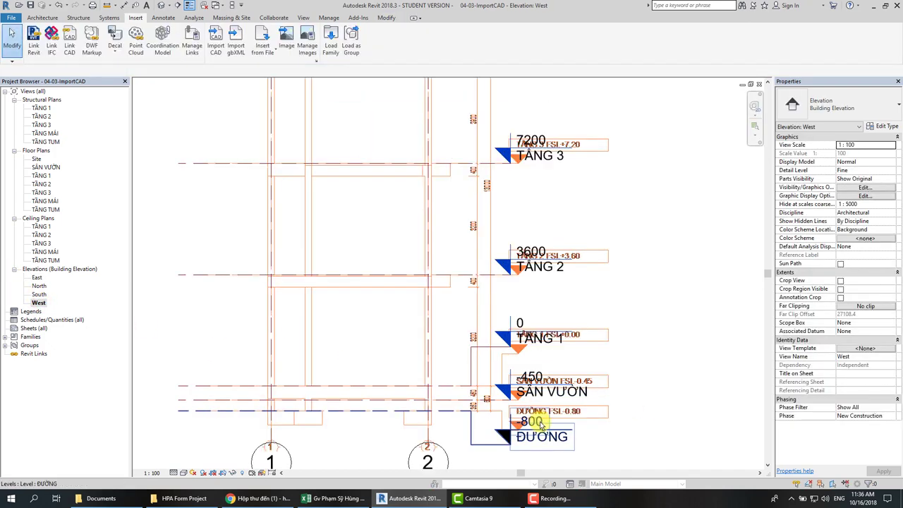
scroll(581, 375, up, 2)
scroll(599, 356, up, 1)
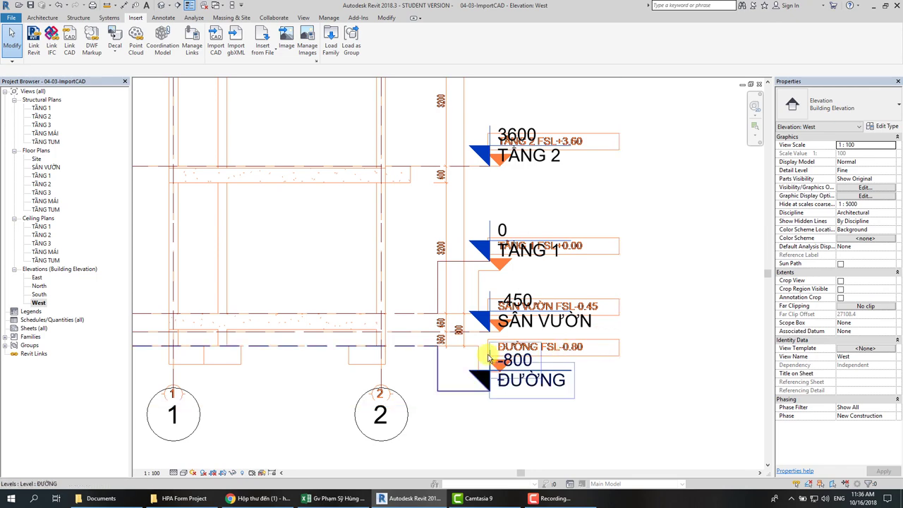
scroll(558, 332, down, 1)
scroll(530, 322, down, 2)
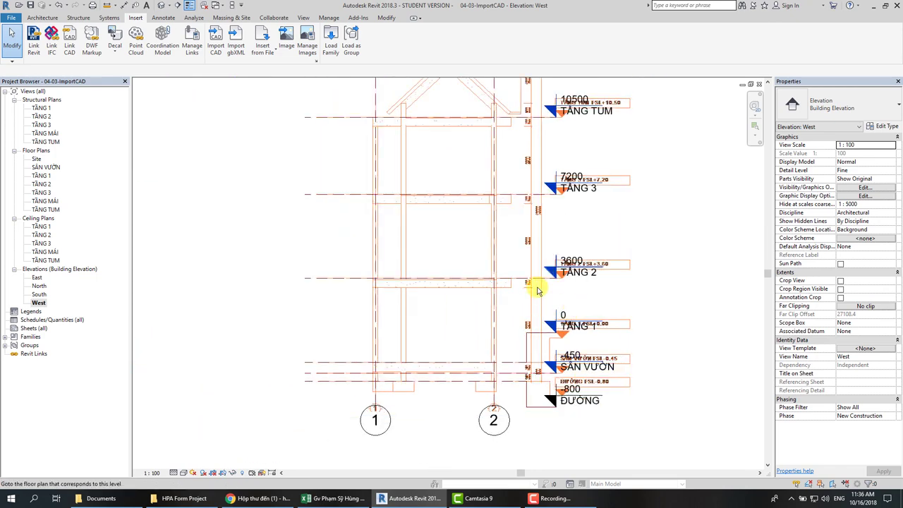
middle_drag(544, 274, 534, 312)
scroll(536, 275, up, 2)
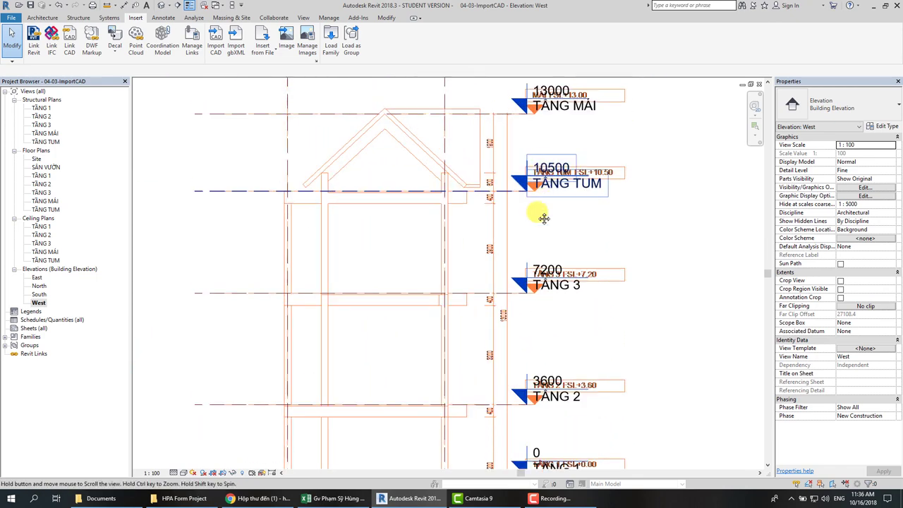
middle_drag(529, 100, 525, 165)
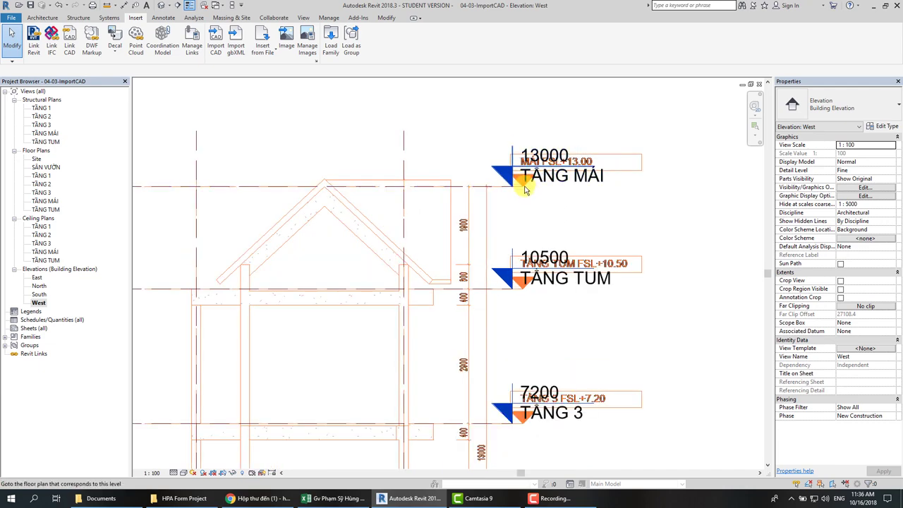
scroll(524, 194, down, 2)
middle_drag(631, 355, 584, 278)
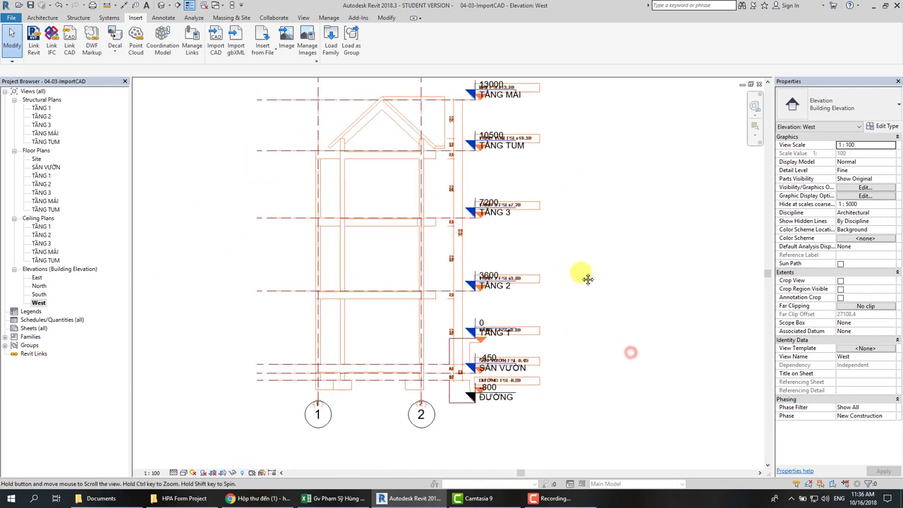
double_click(38, 294)
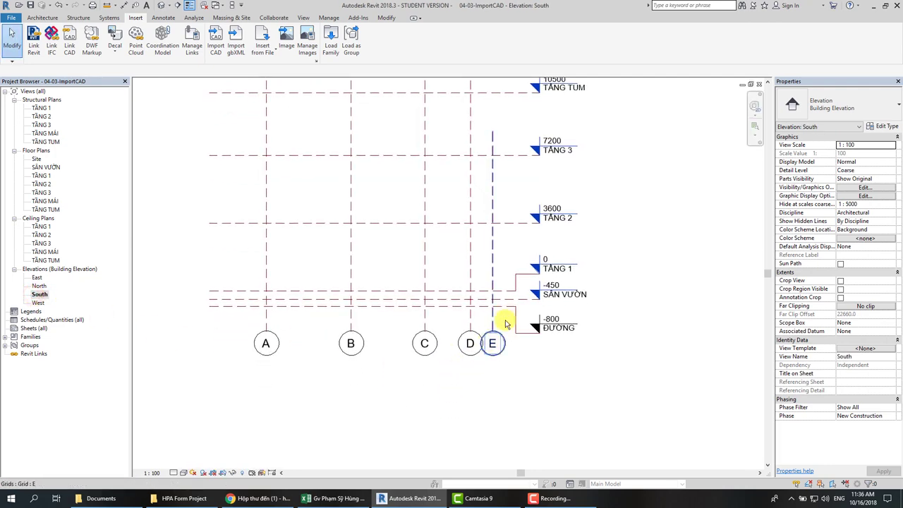
In the South elevation, add an elbow to grid E and move its bubble clear of D.
scroll(505, 323, up, 3)
click(482, 322)
click(480, 321)
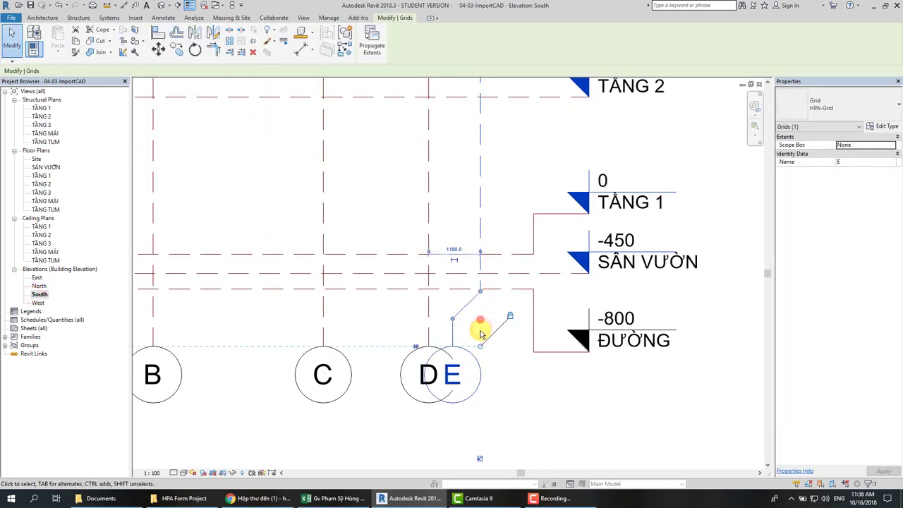
drag(509, 317, 510, 344)
click(536, 416)
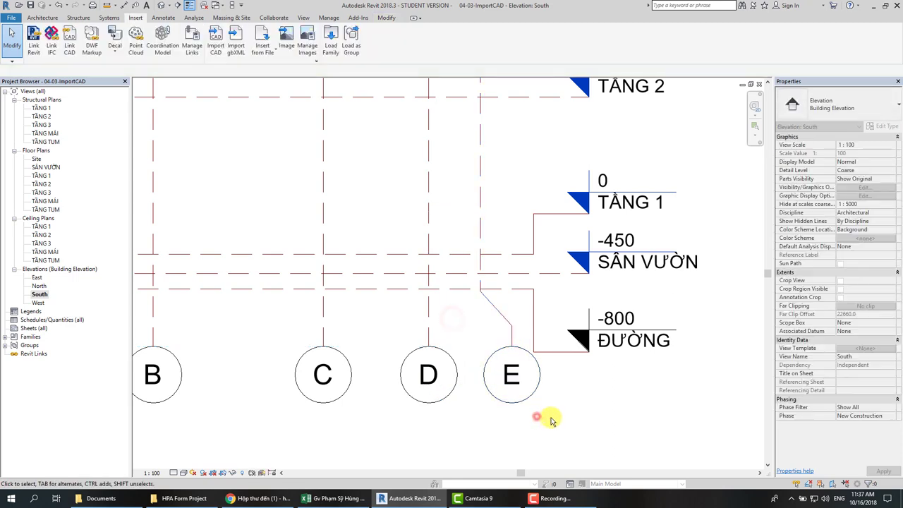
scroll(522, 402, down, 2)
In the North elevation, pull grid E's bubble left on an elbow, clear of D.
double_click(39, 286)
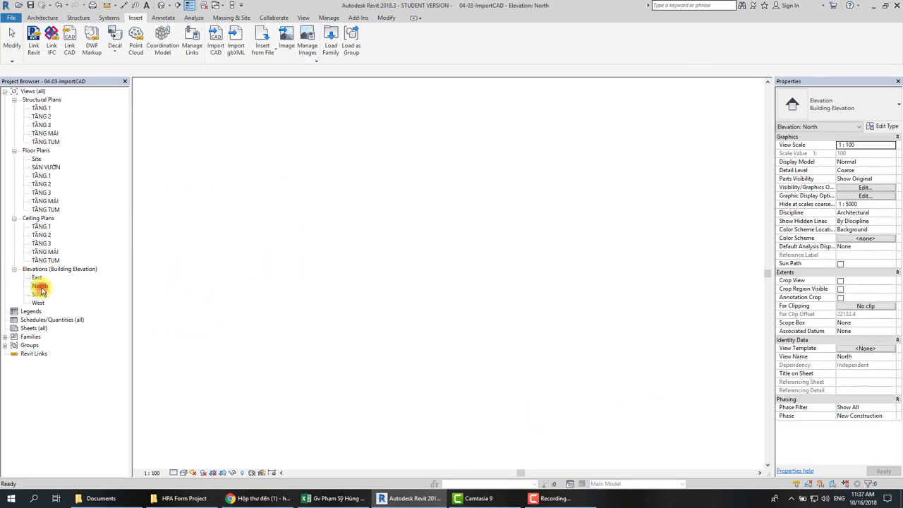
scroll(503, 322, up, 2)
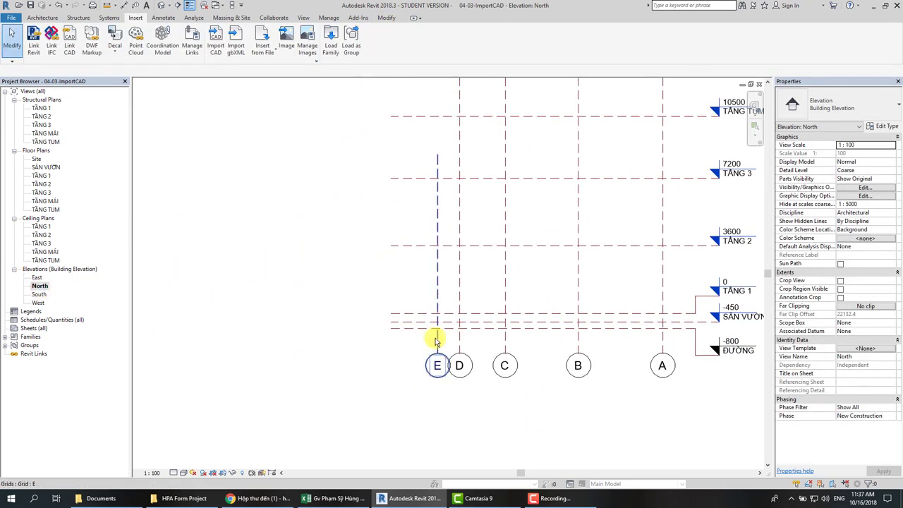
click(436, 340)
scroll(437, 344, up, 2)
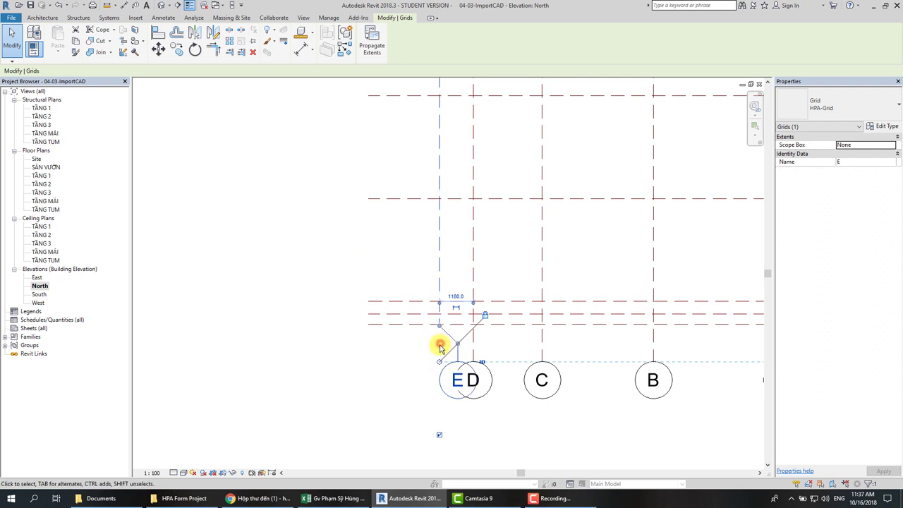
drag(438, 347, 407, 347)
click(522, 447)
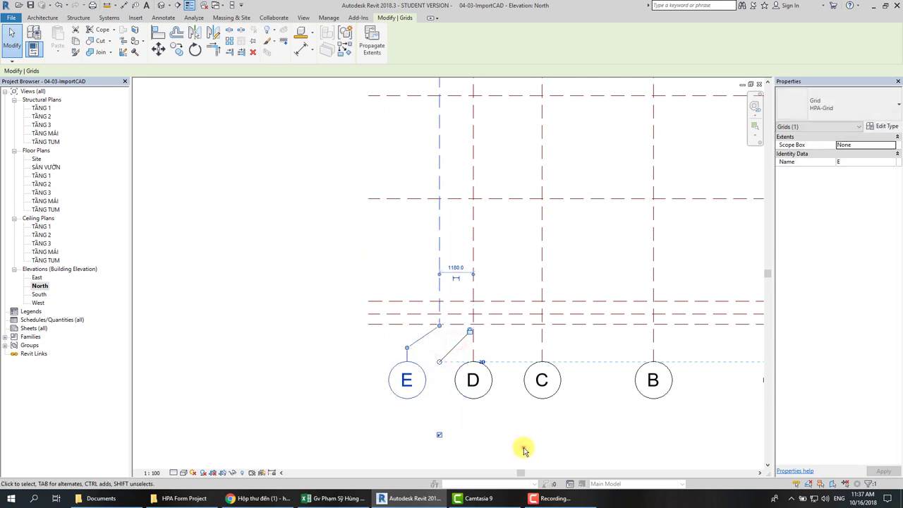
Toggle the North elevation's view scale to 1:50 and back to 1:100.
click(153, 473)
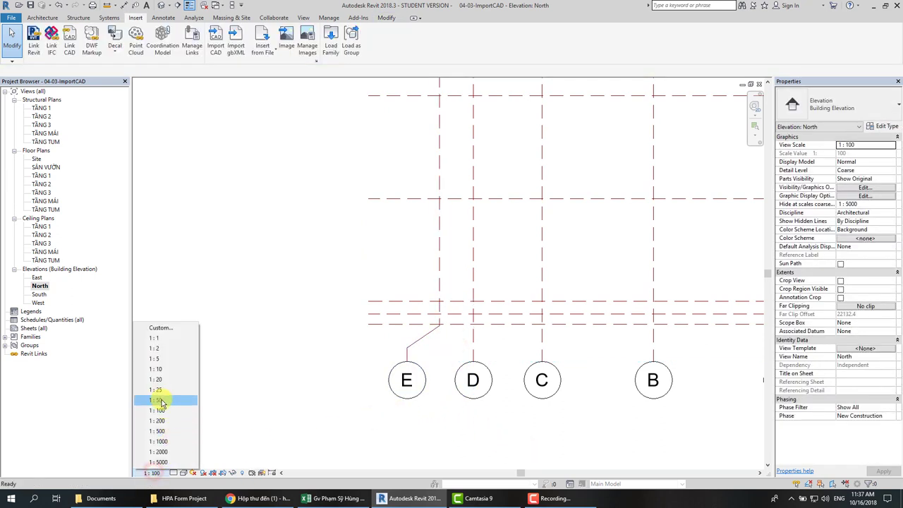
click(162, 399)
click(154, 473)
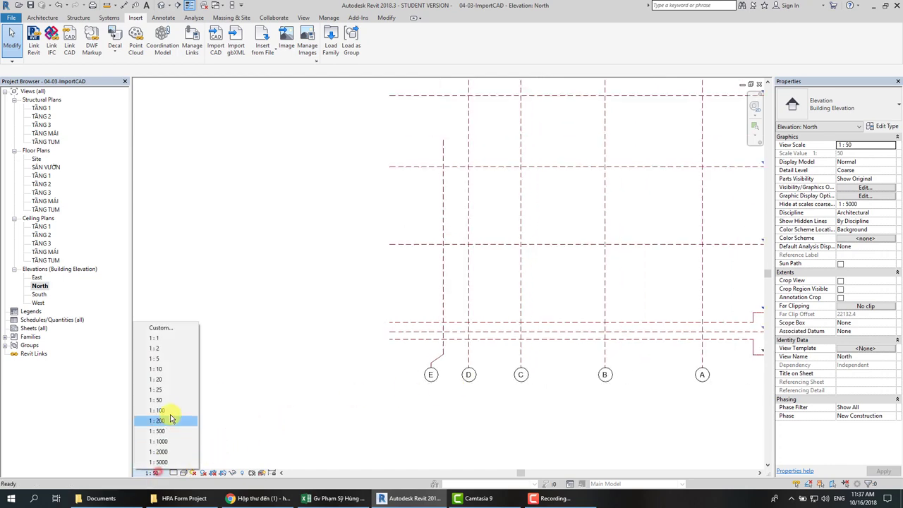
click(170, 408)
scroll(544, 347, down, 1)
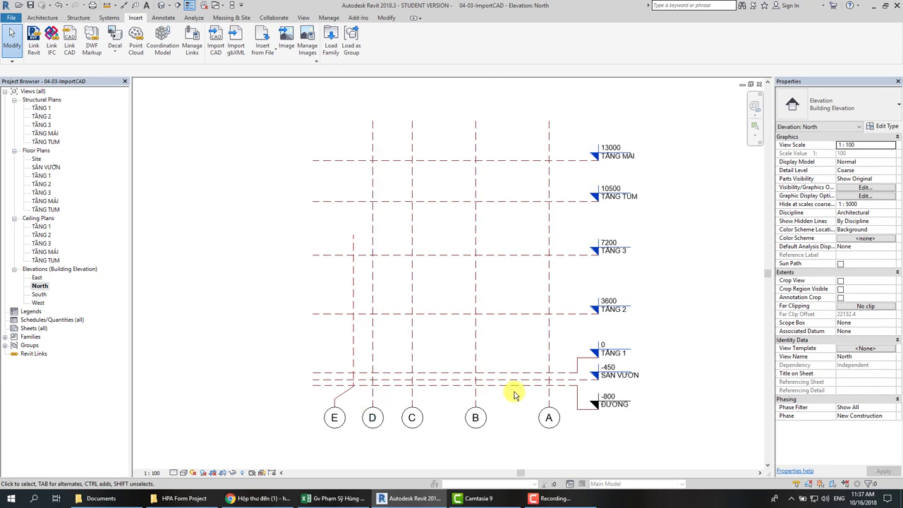
scroll(514, 395, up, 1)
scroll(514, 395, down, 1)
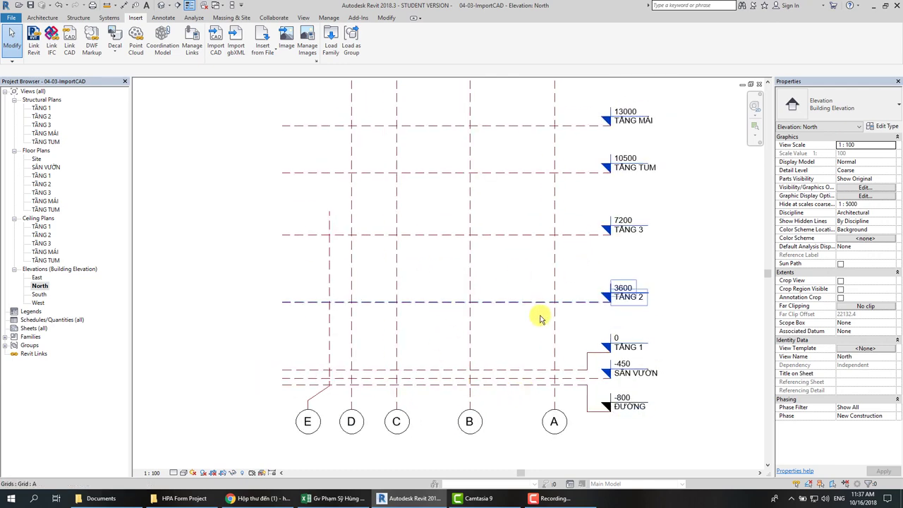
mouse_move(604, 298)
middle_down()
mouse_move(556, 322)
mouse_move(621, 292)
middle_up()
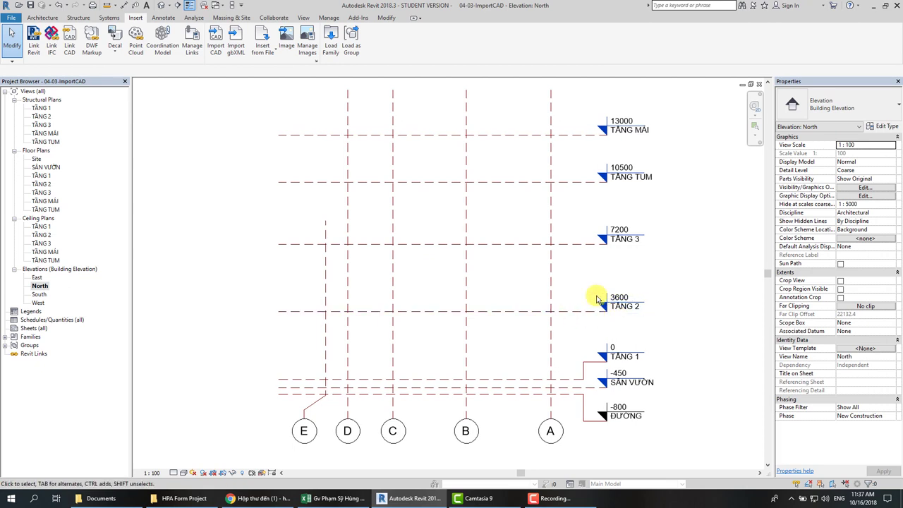
scroll(590, 346, down, 2)
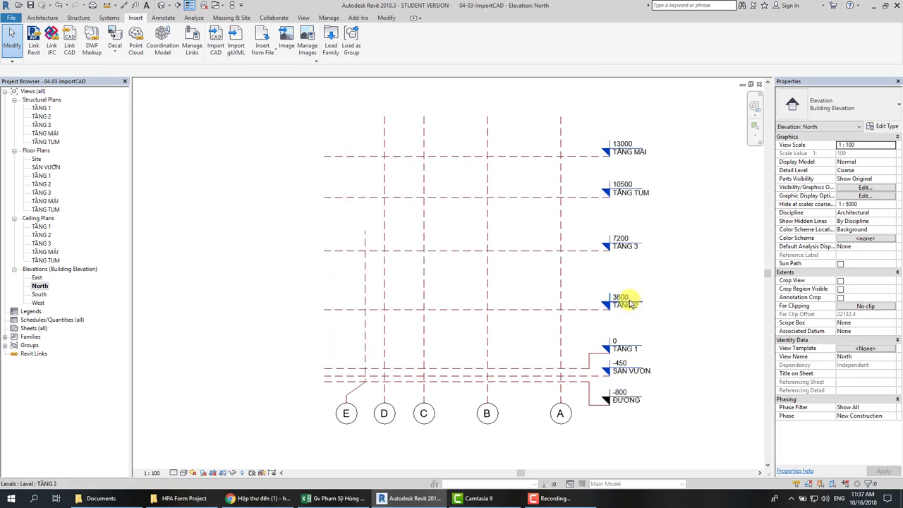
middle_drag(631, 298, 668, 280)
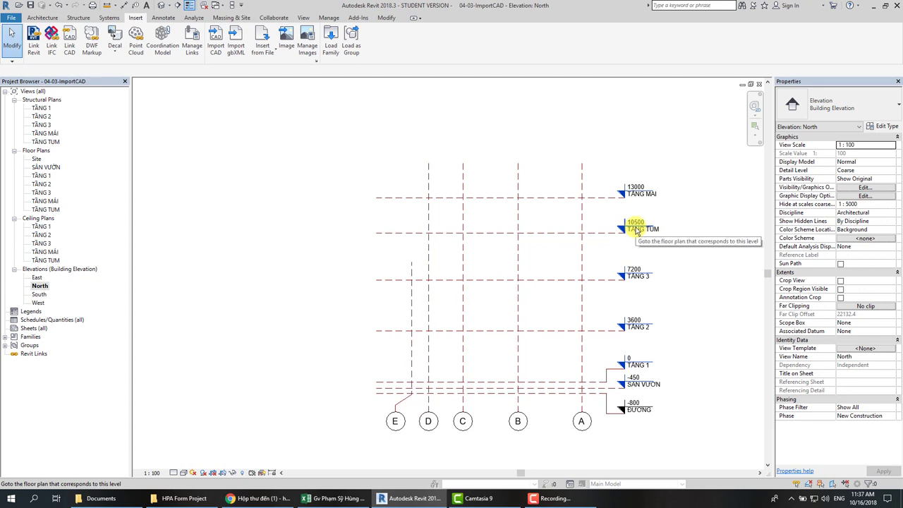
scroll(694, 380, up, 1)
middle_drag(705, 376, 668, 374)
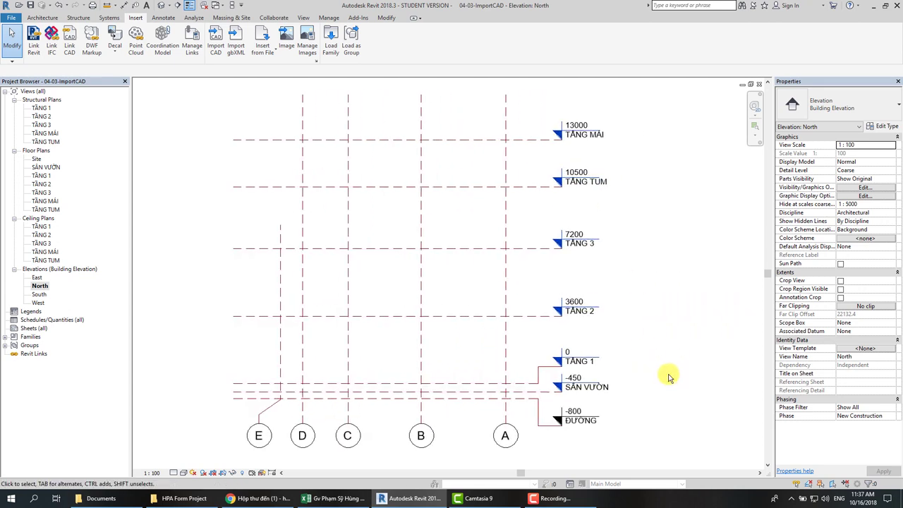